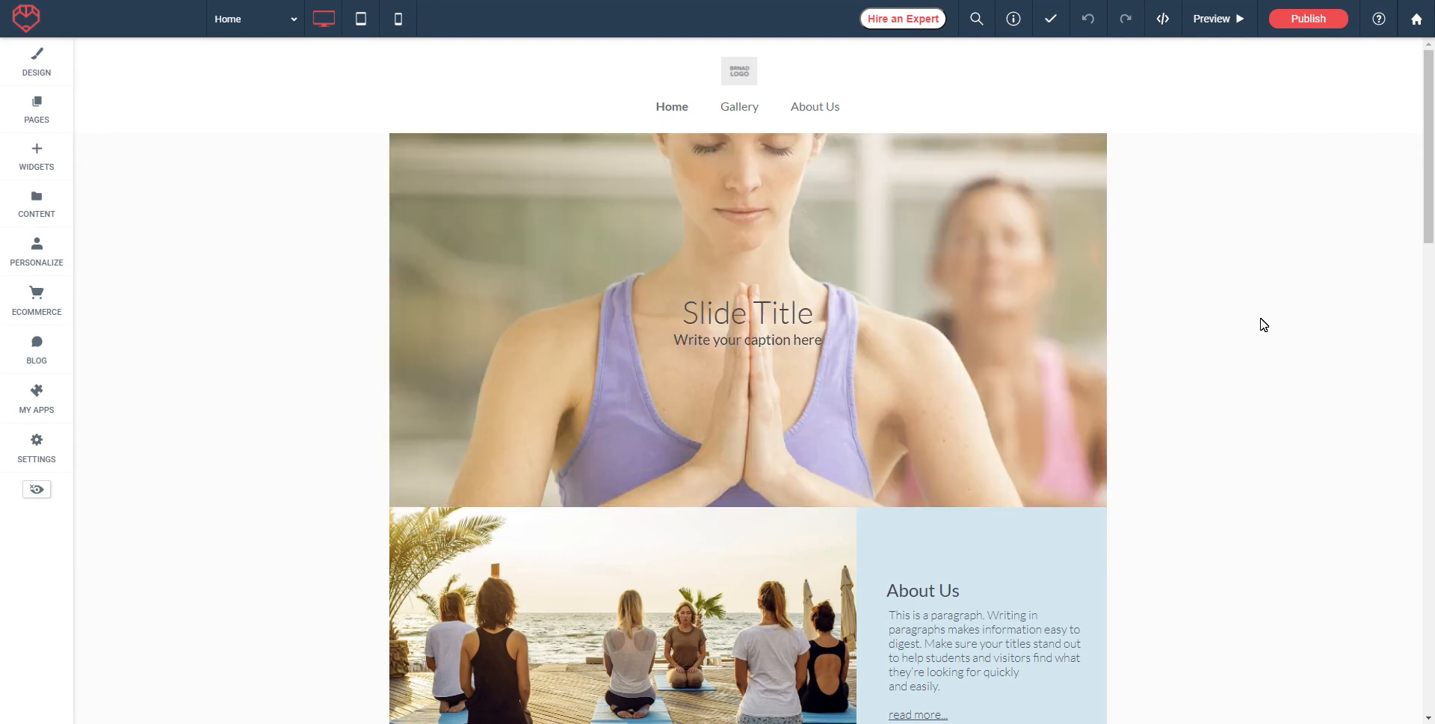
Step: Look over the yoga template's home page, then bring up the Global Design settings
scroll(330, 362, down, 5)
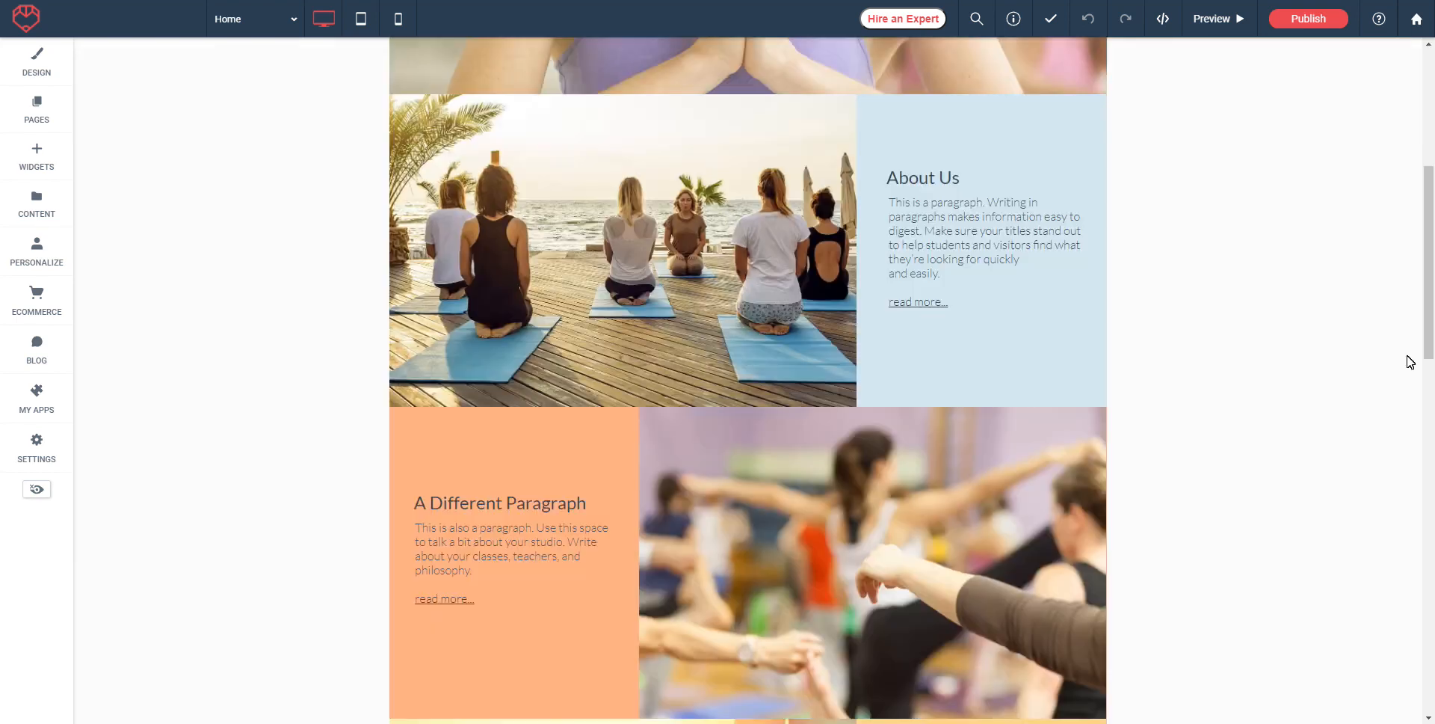
scroll(225, 247, up, 5)
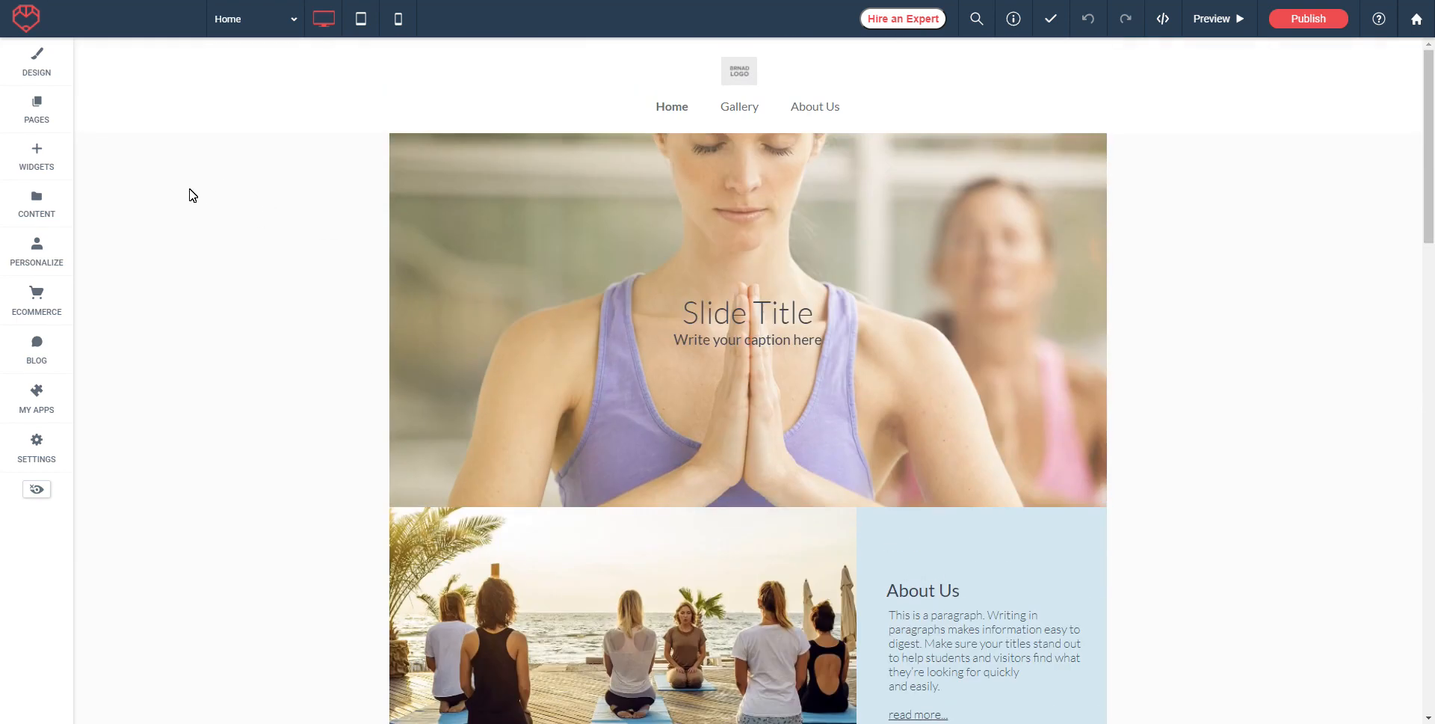
click(36, 73)
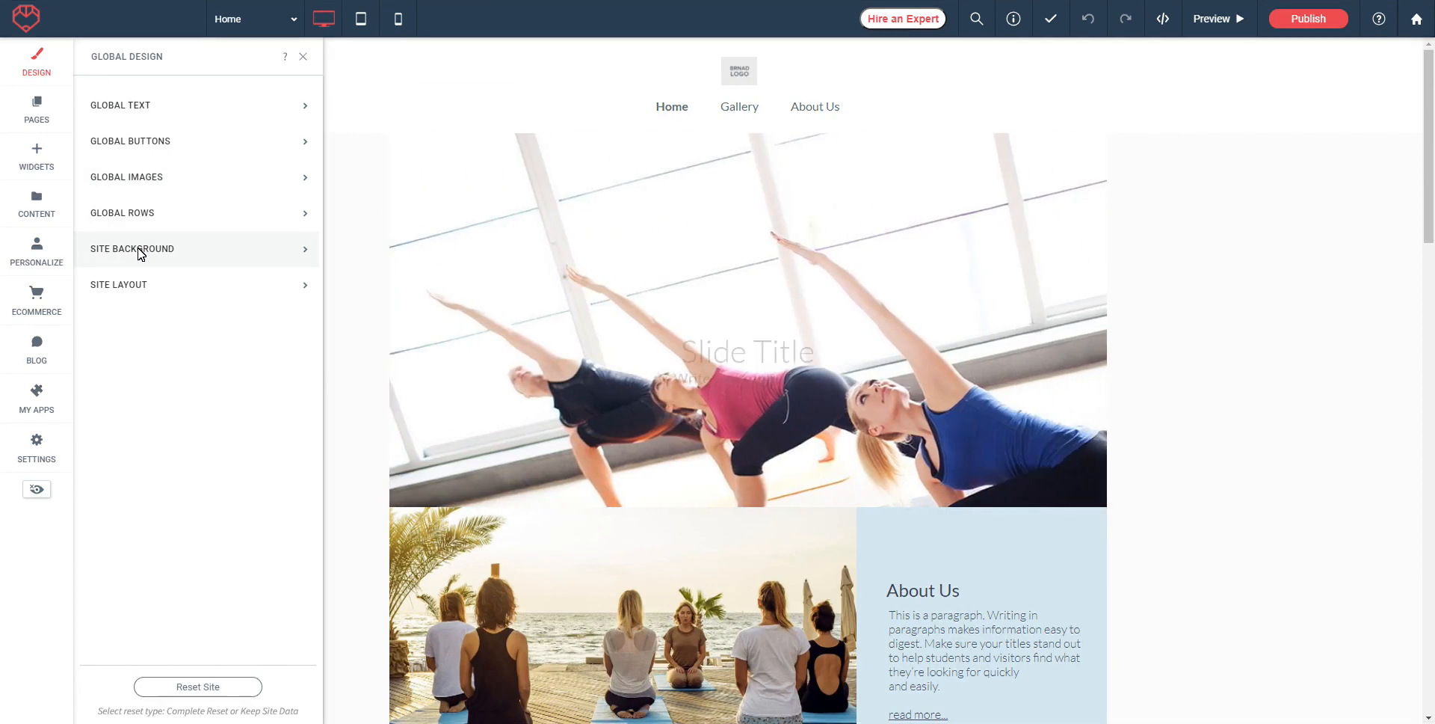
Step: Try rounded, circular and bordered image styles, then settle on square corners with no border
click(123, 182)
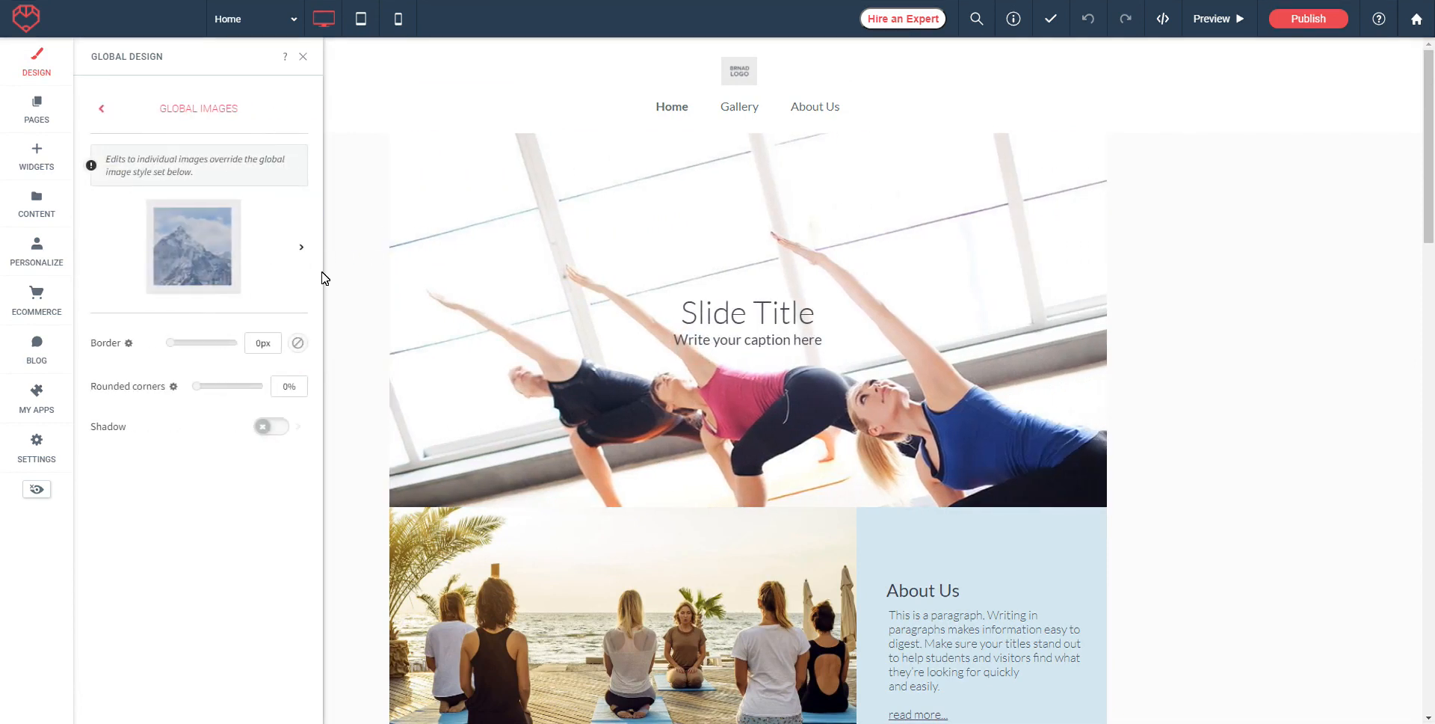
click(301, 247)
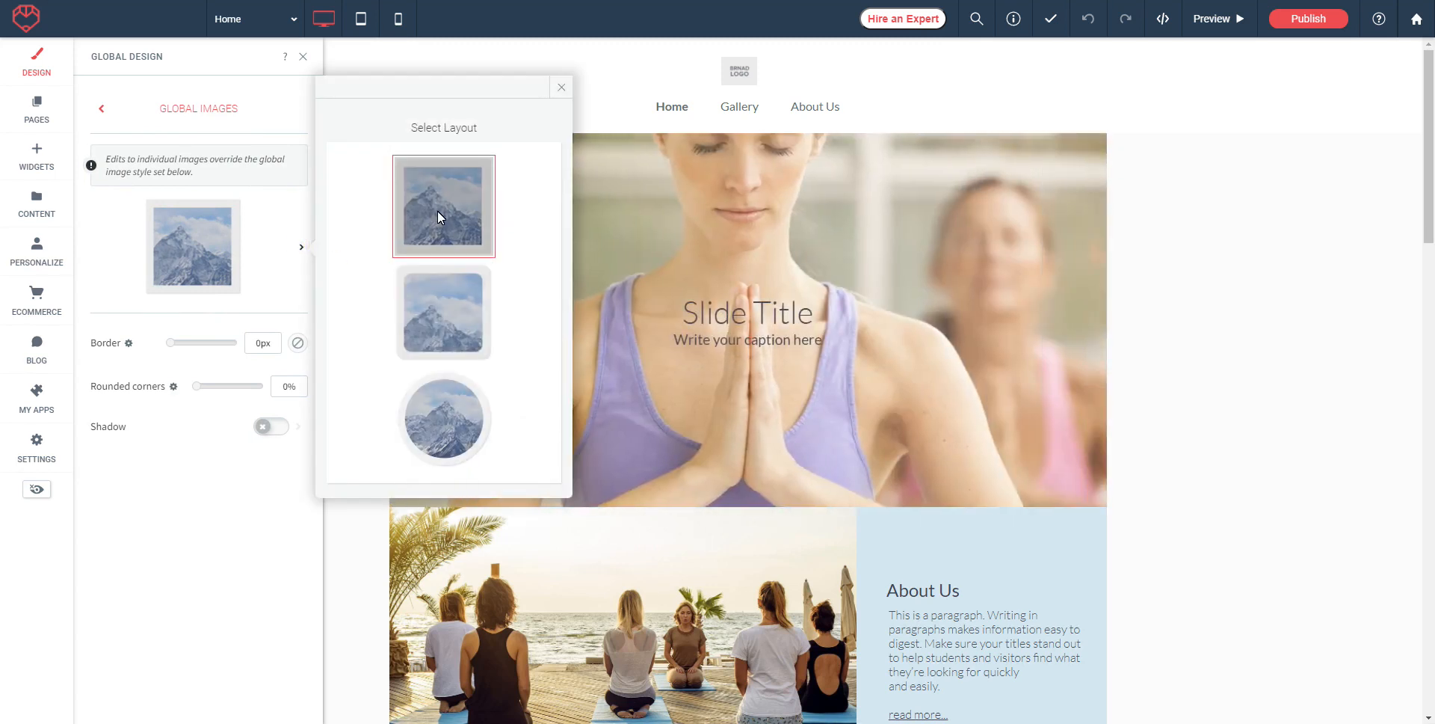
click(456, 311)
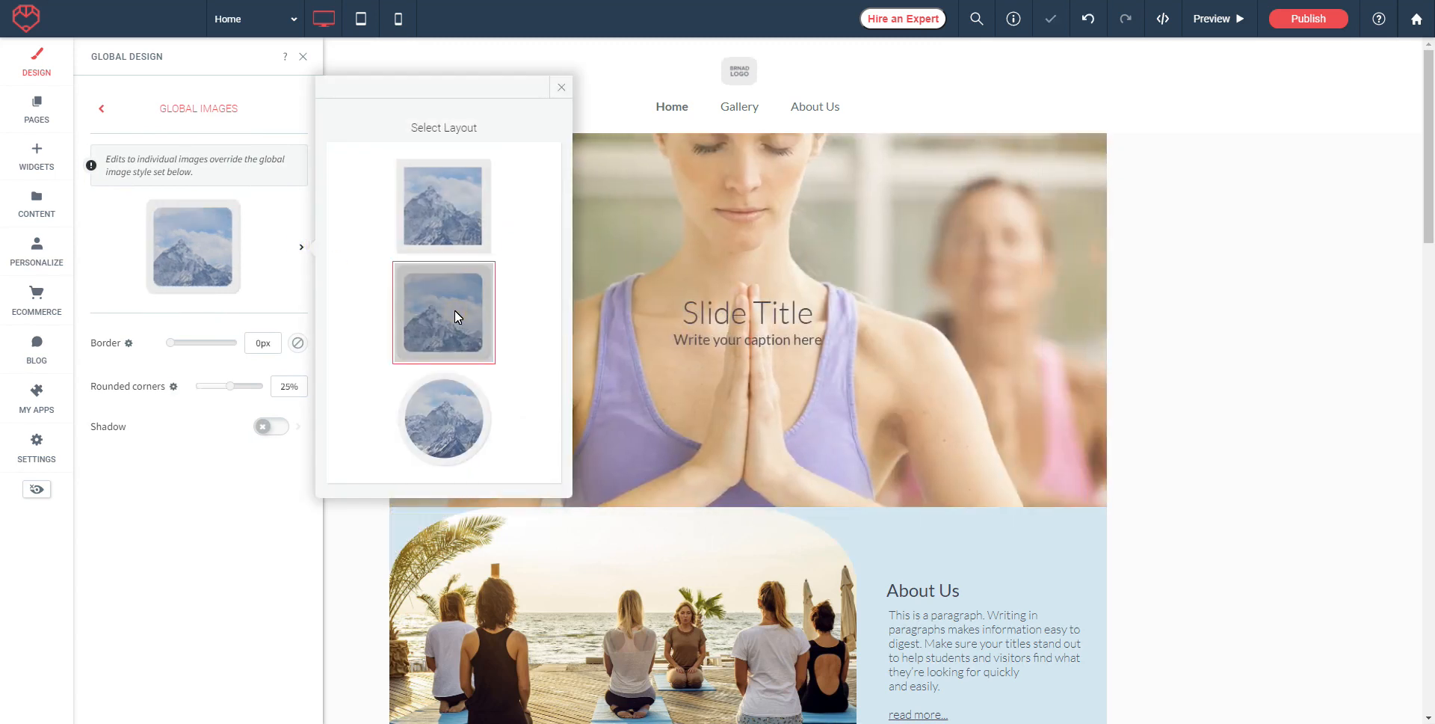
click(442, 412)
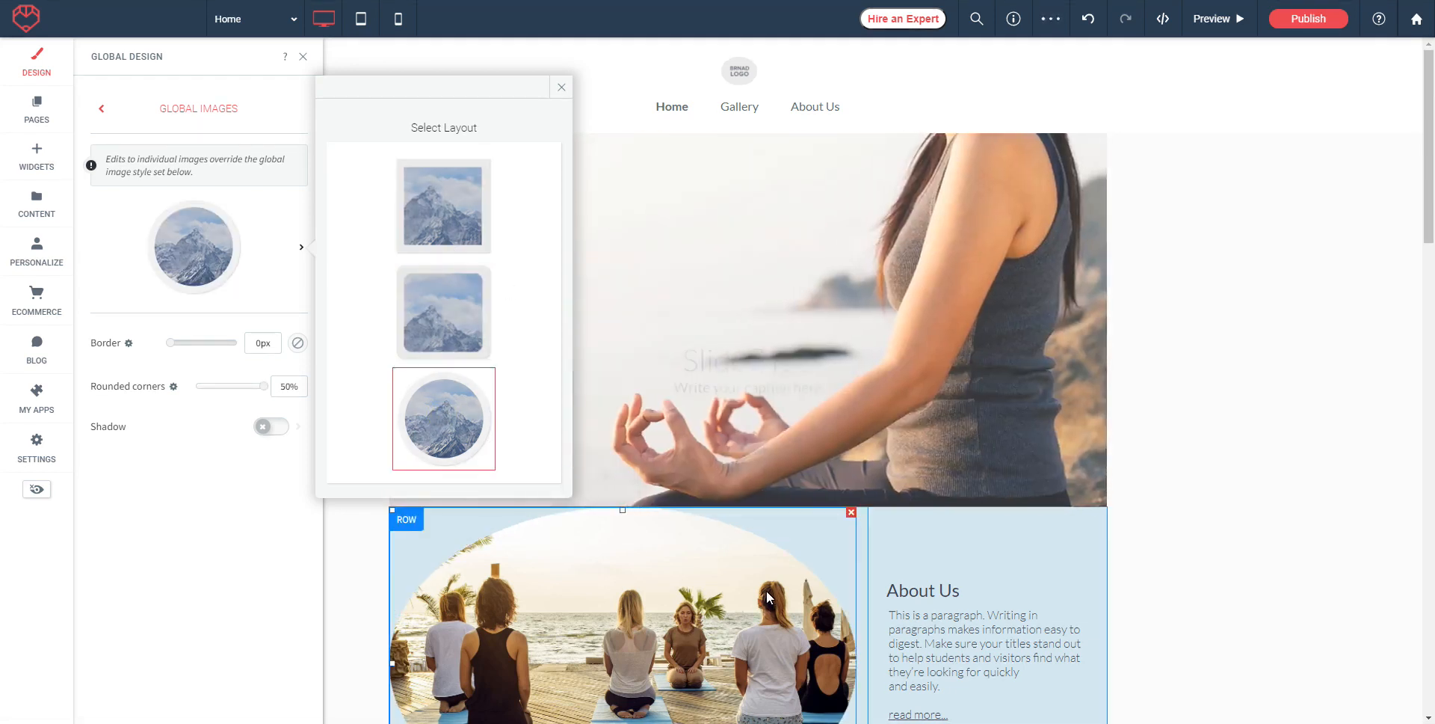
click(176, 348)
drag(176, 347, 200, 352)
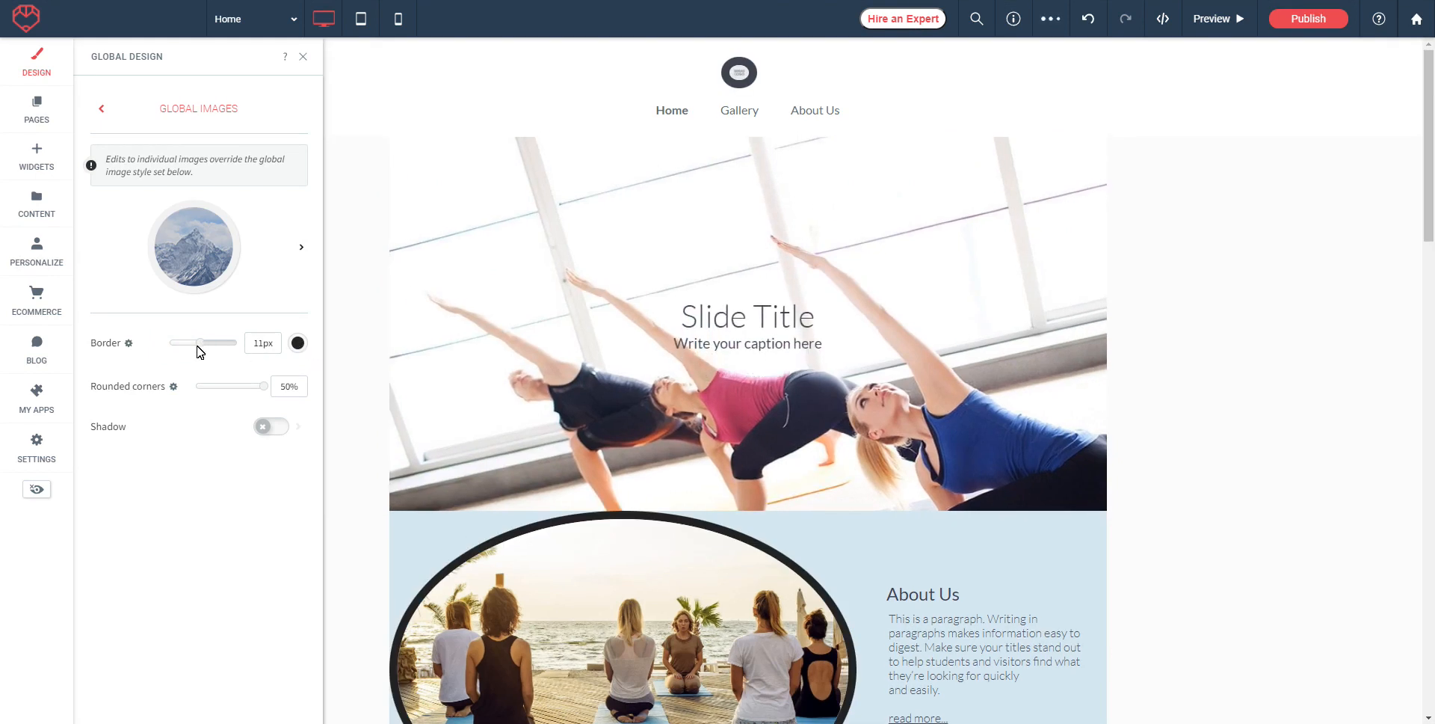
drag(199, 344, 167, 345)
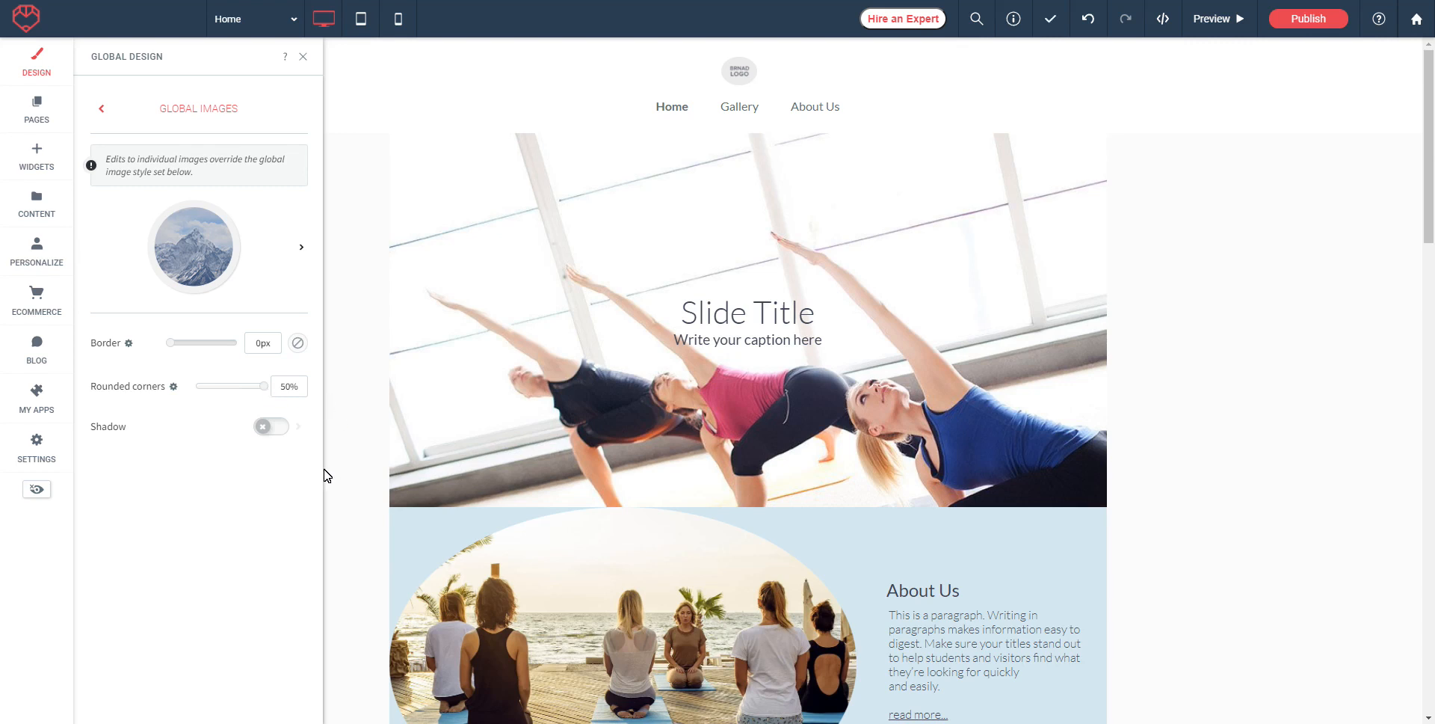
click(302, 247)
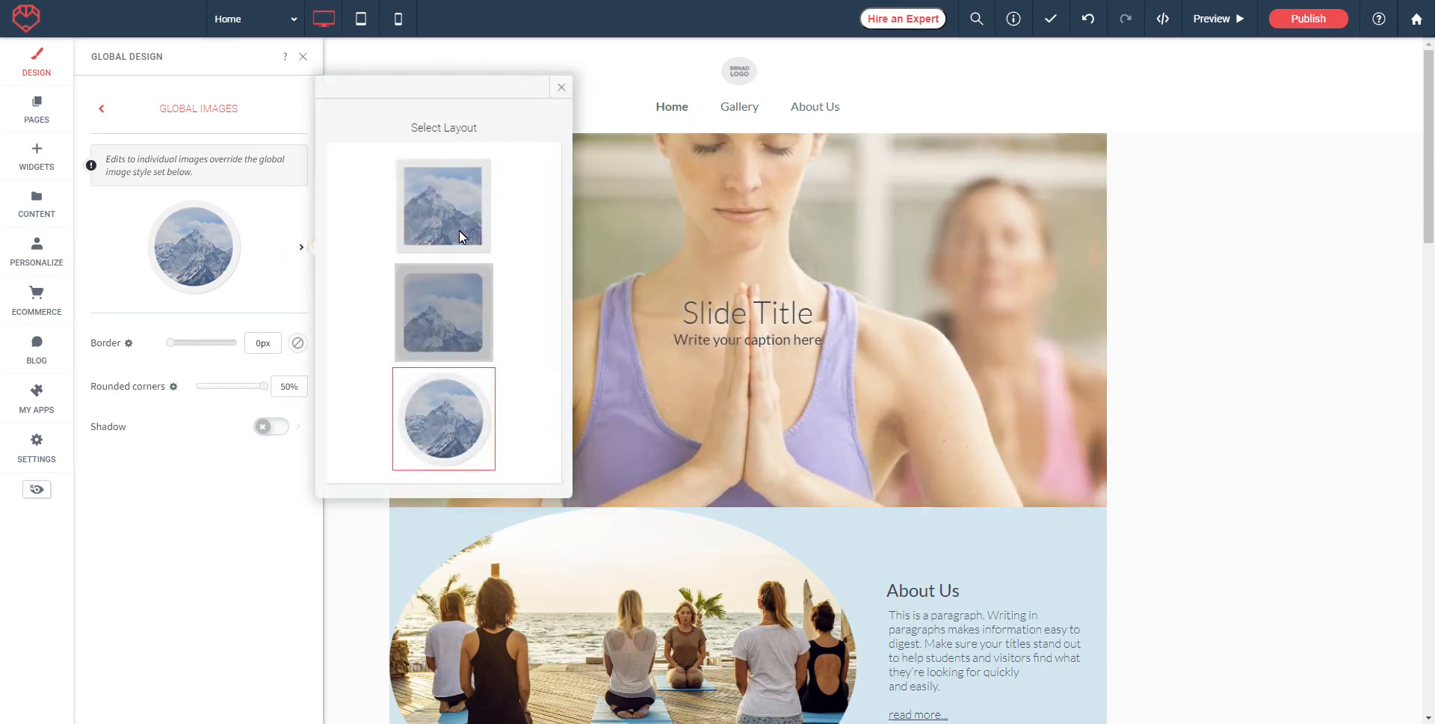
click(437, 202)
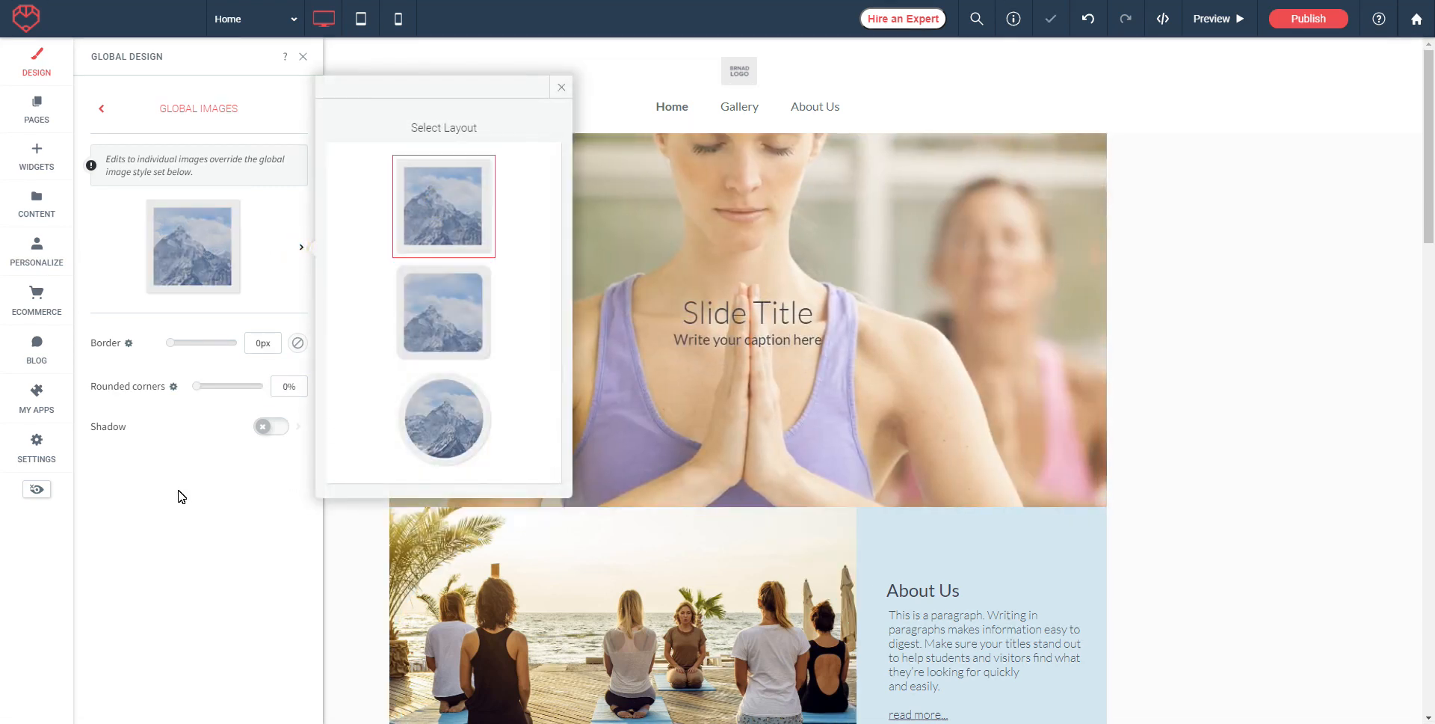
click(200, 495)
Step: Turn on the global image shadow, cast toward the bottom-right
click(277, 426)
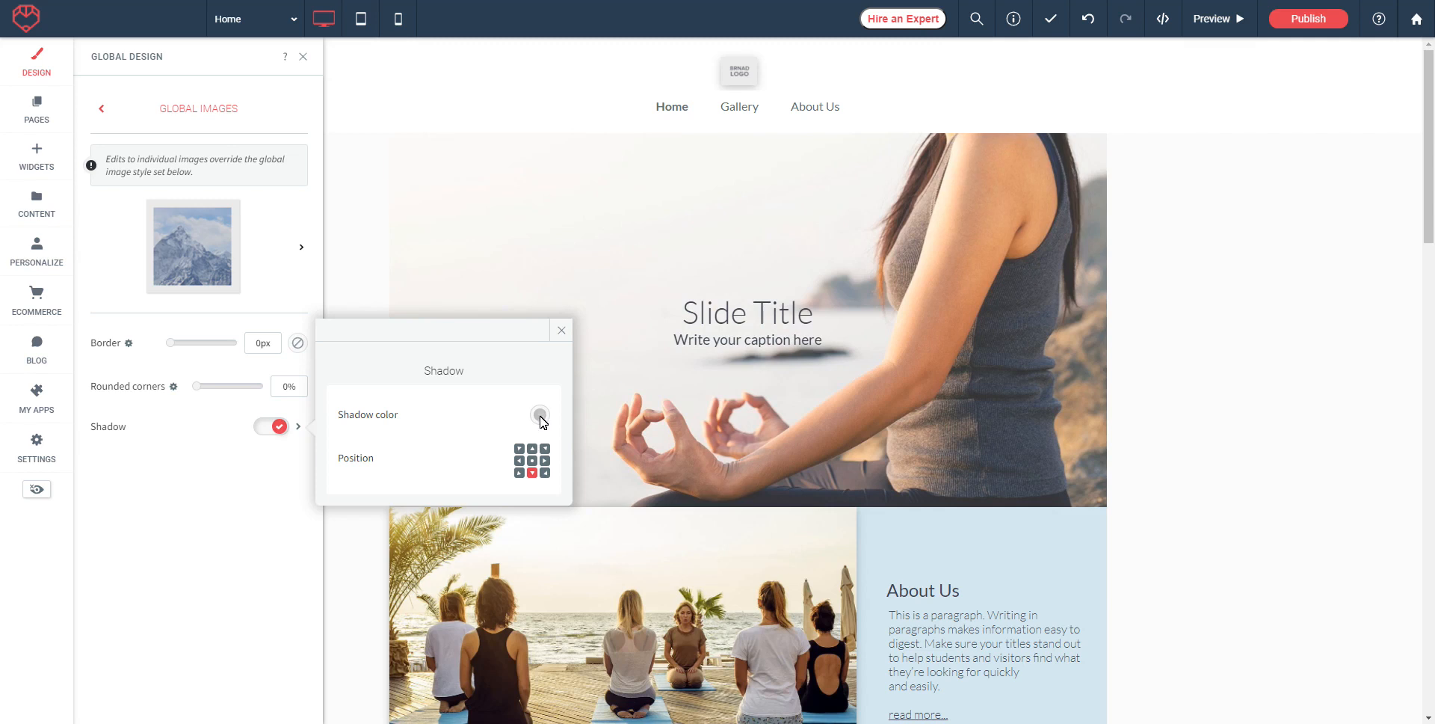
click(547, 474)
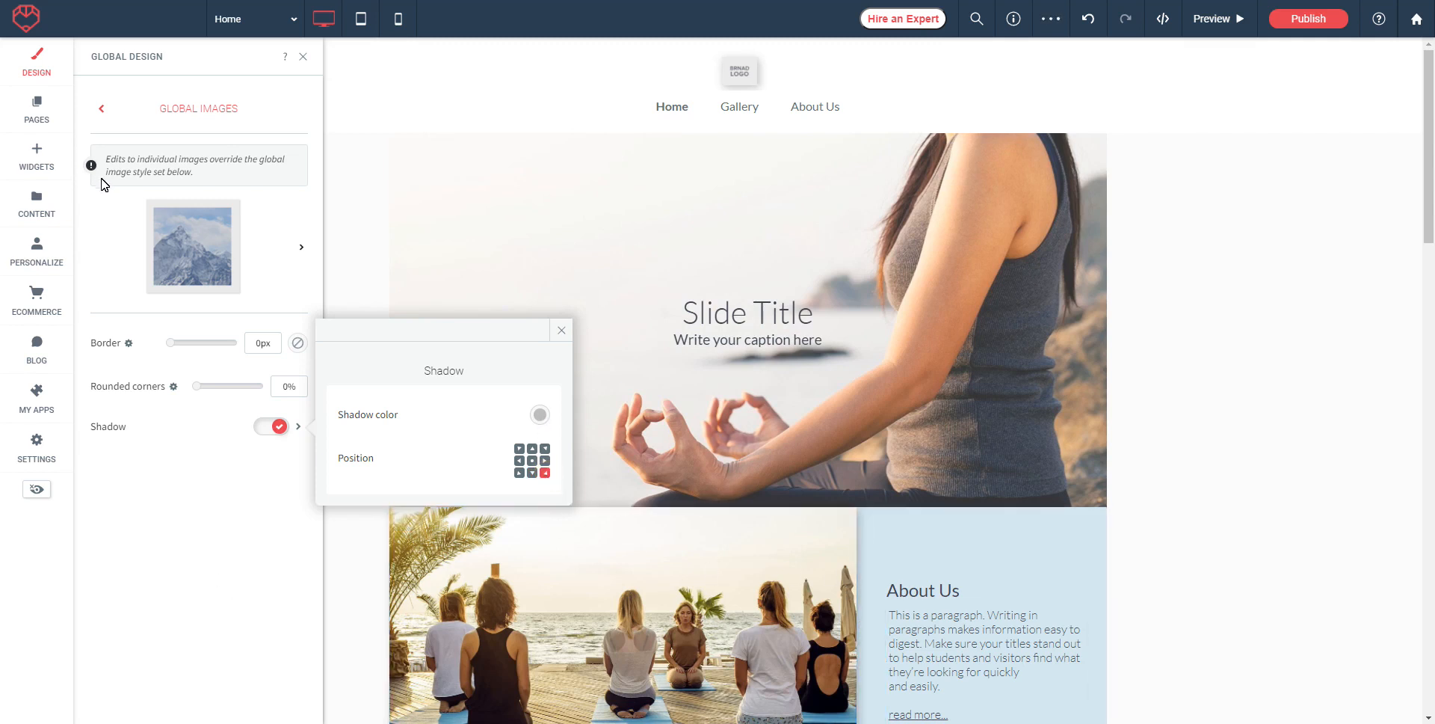
click(101, 112)
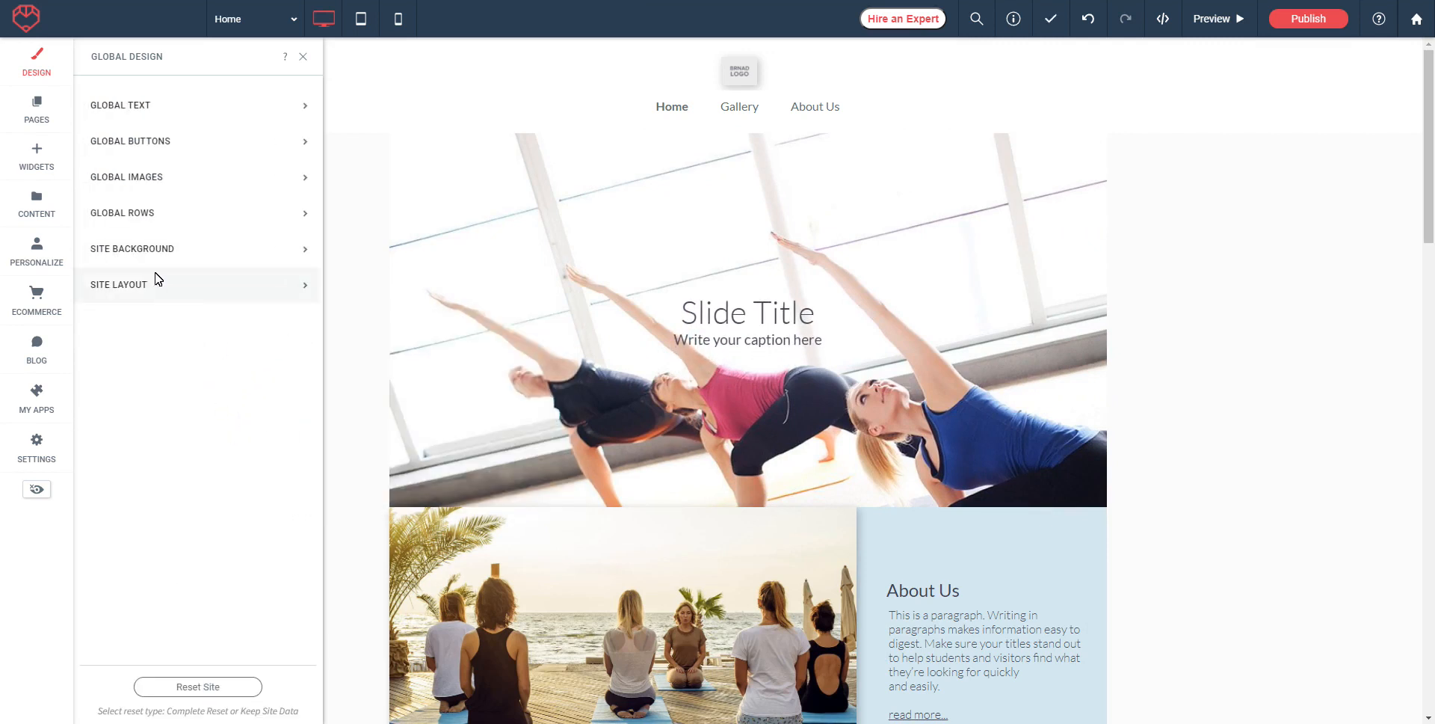
Step: Choose the indoor yoga photo as the background image for all pages
click(130, 255)
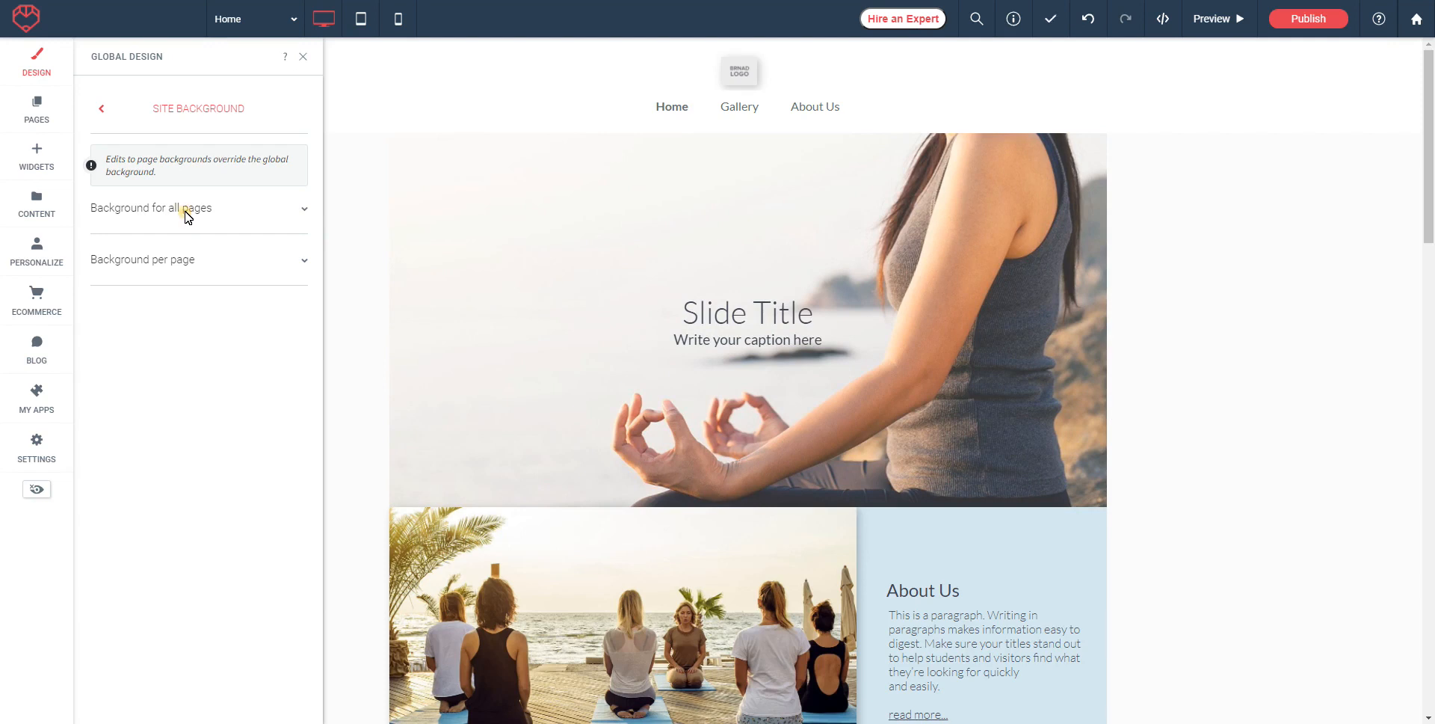
click(186, 215)
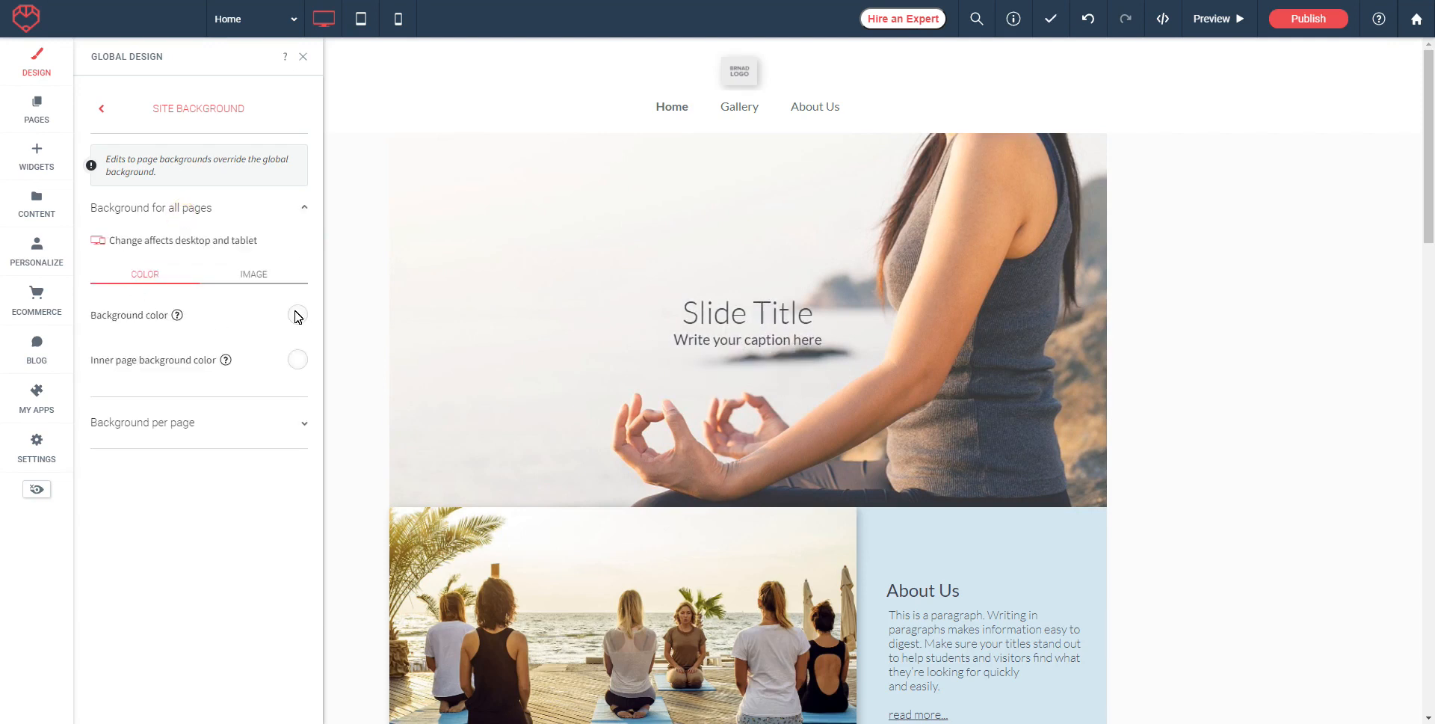
click(254, 275)
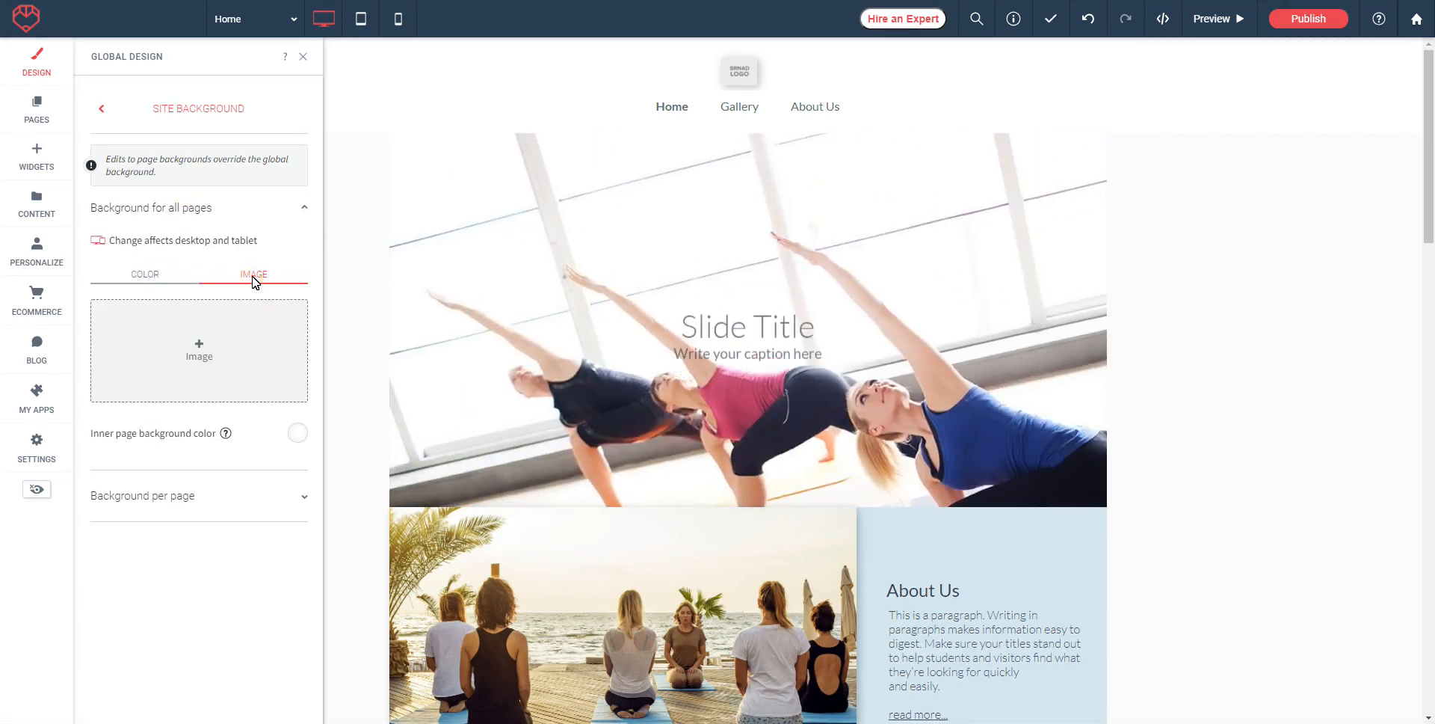
click(200, 348)
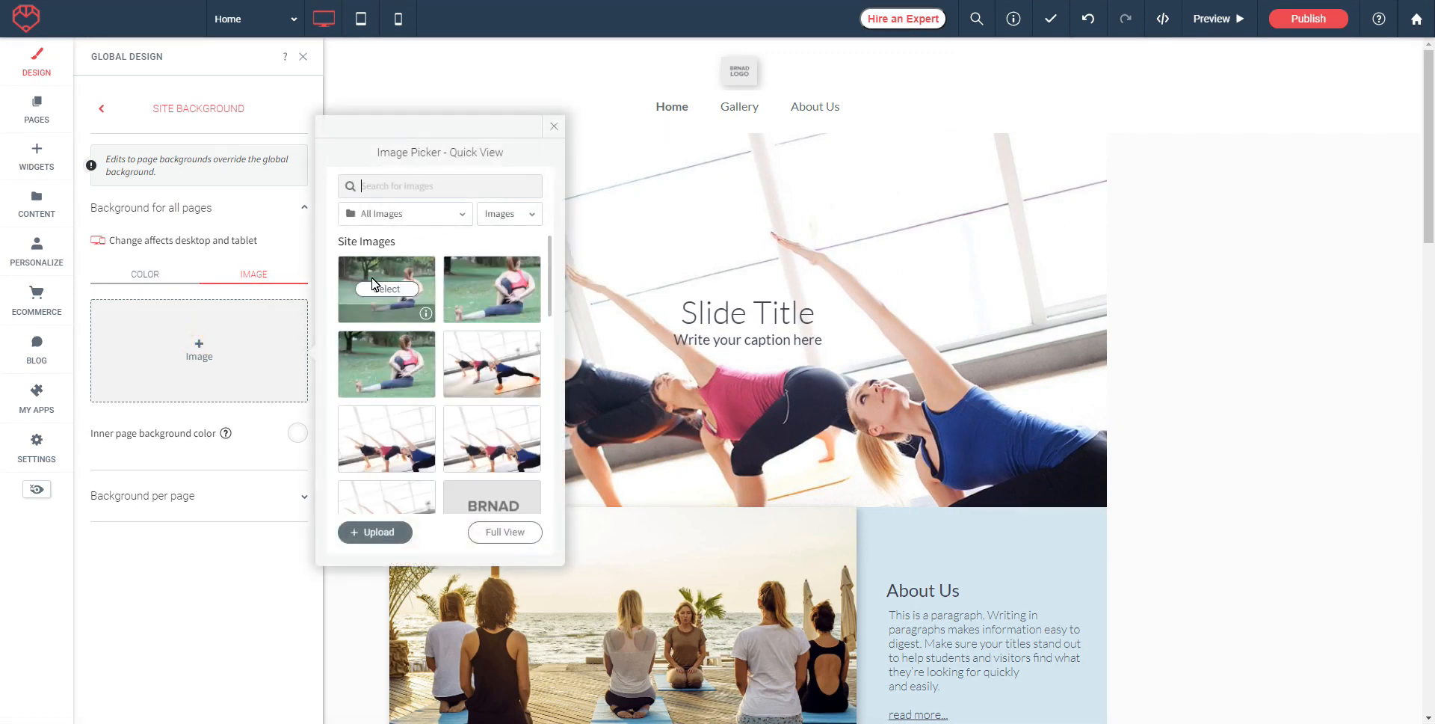
click(502, 366)
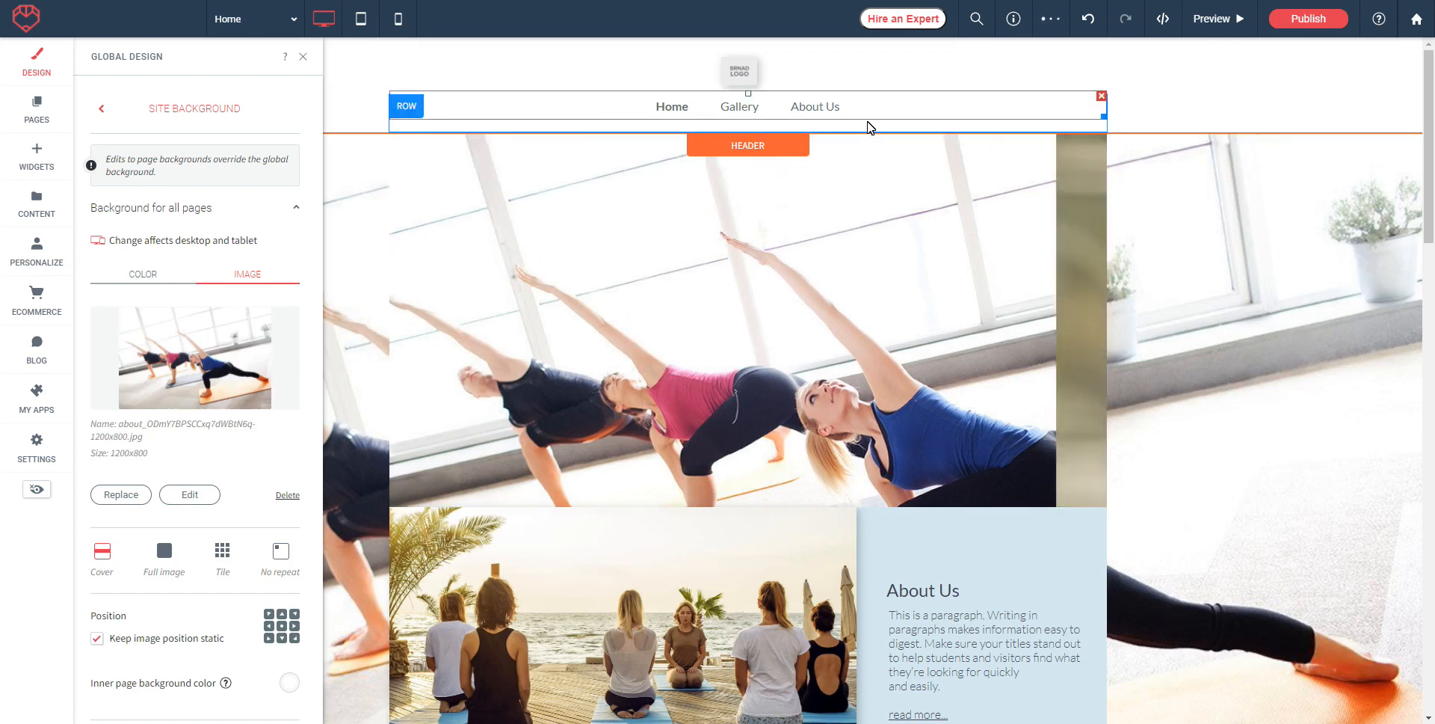
Step: Set the background image display to Cover and keep it fixed while scrolling
scroll(254, 442, down, 1)
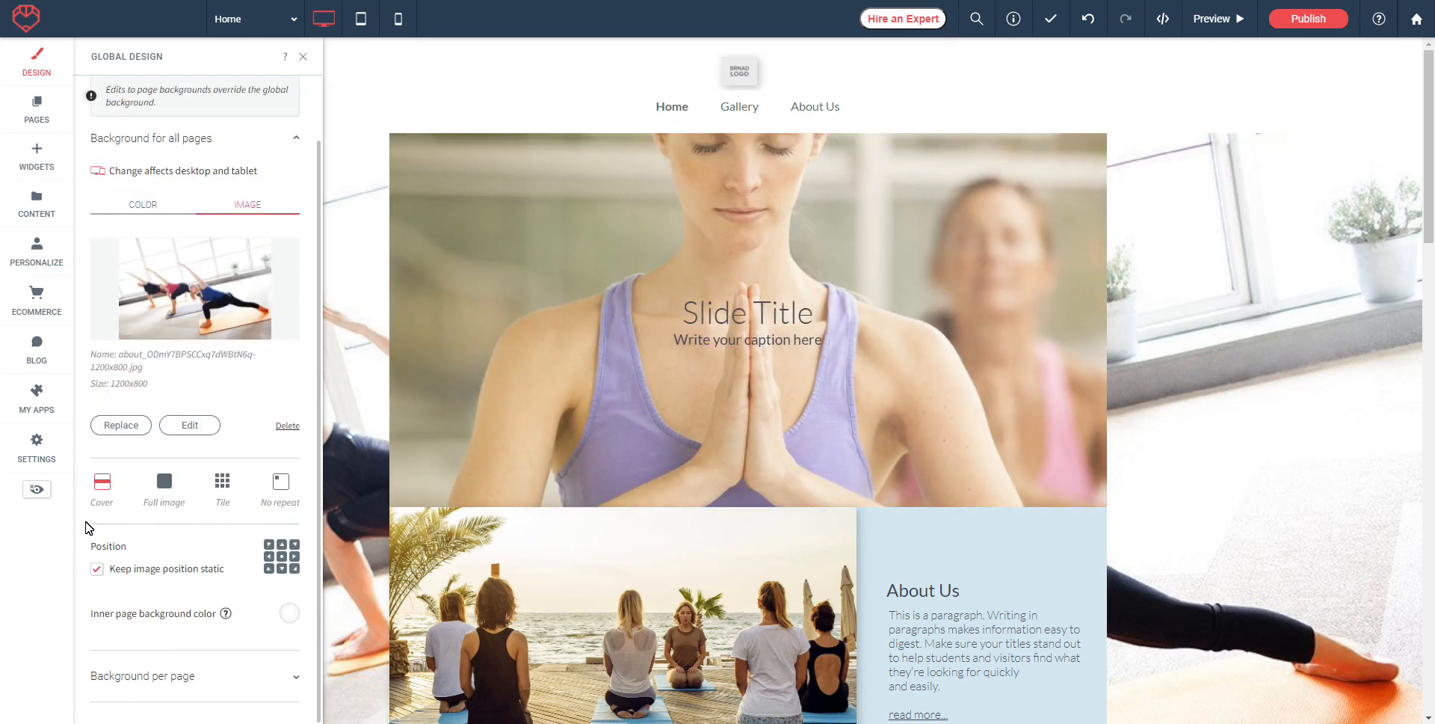
click(166, 491)
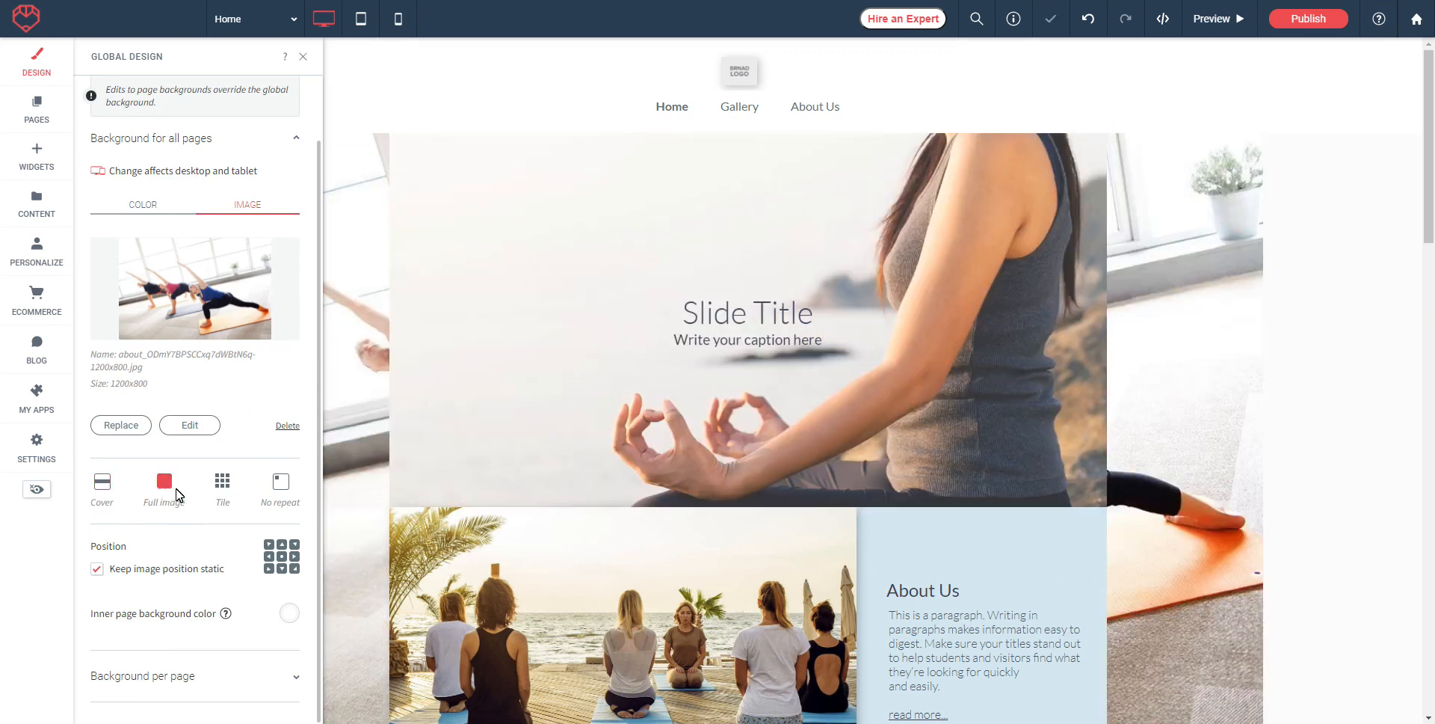
click(221, 486)
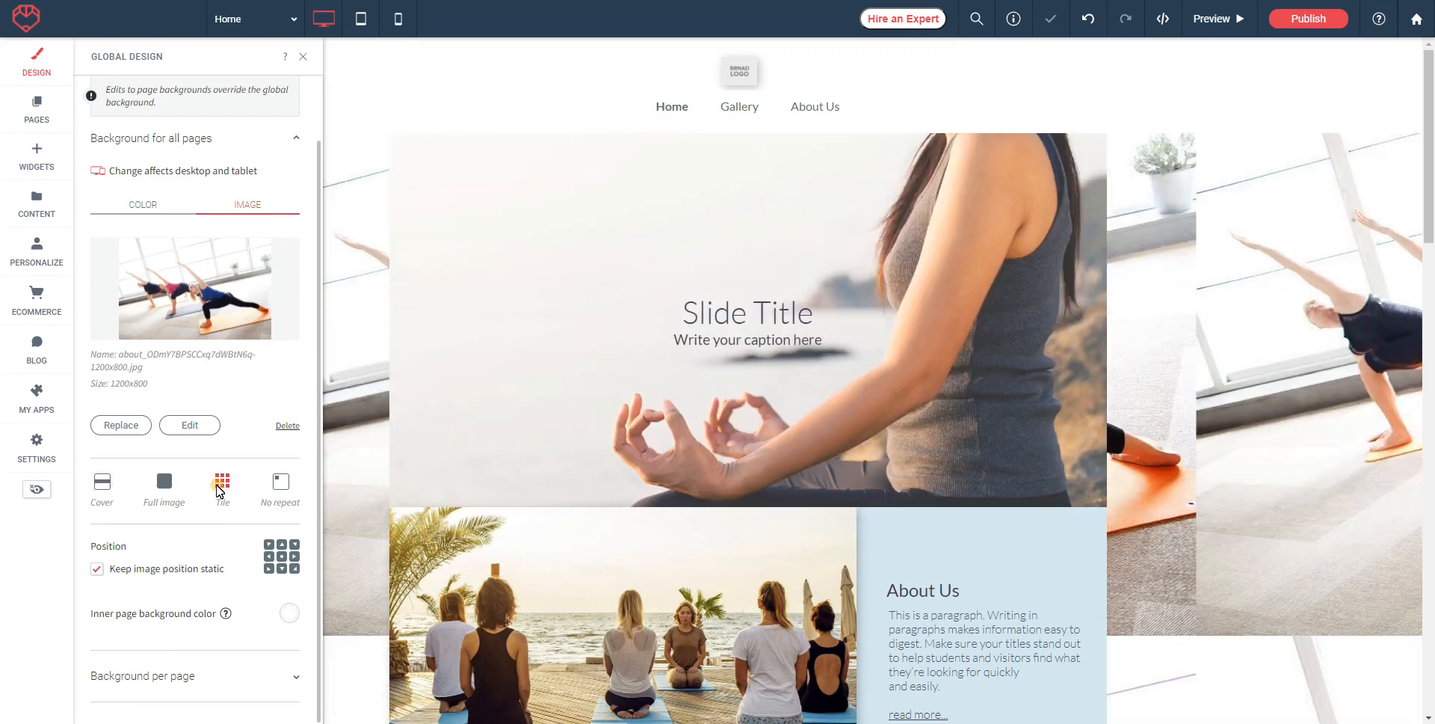
click(278, 490)
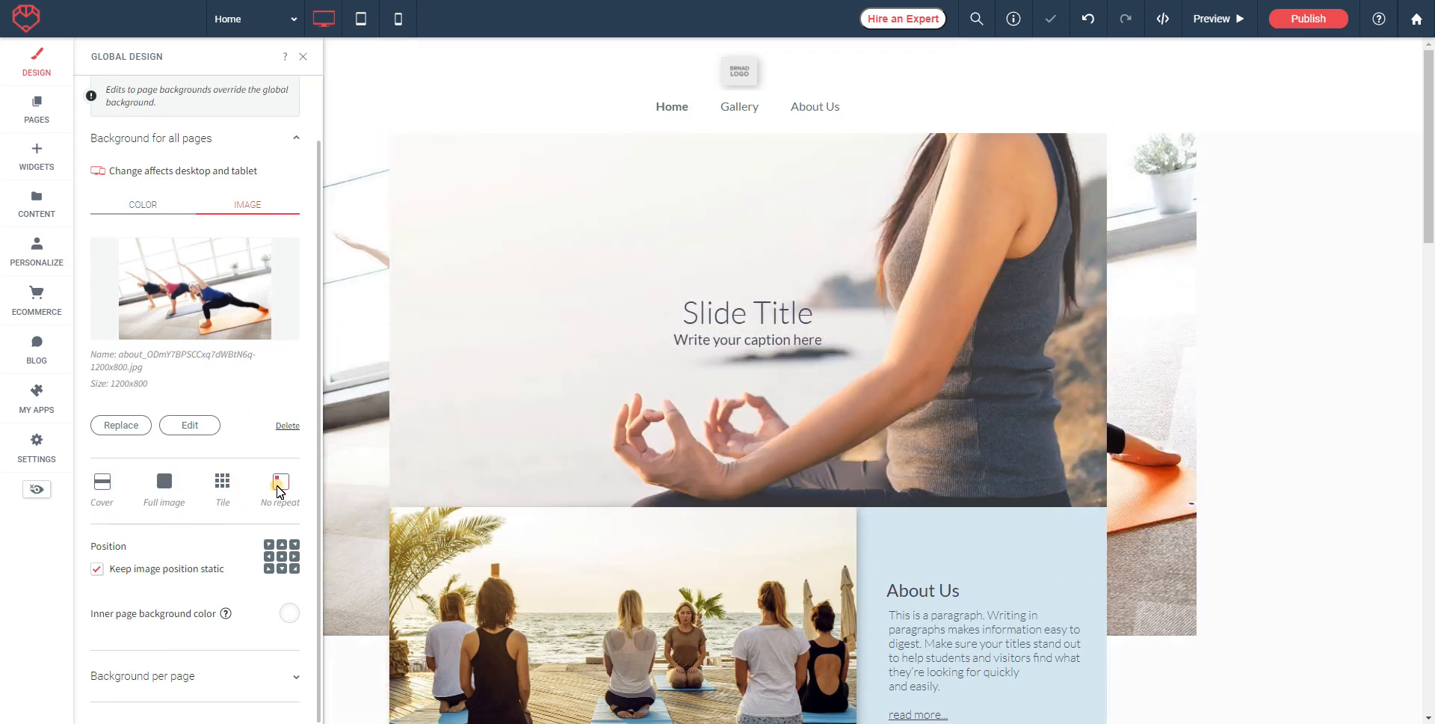
click(102, 485)
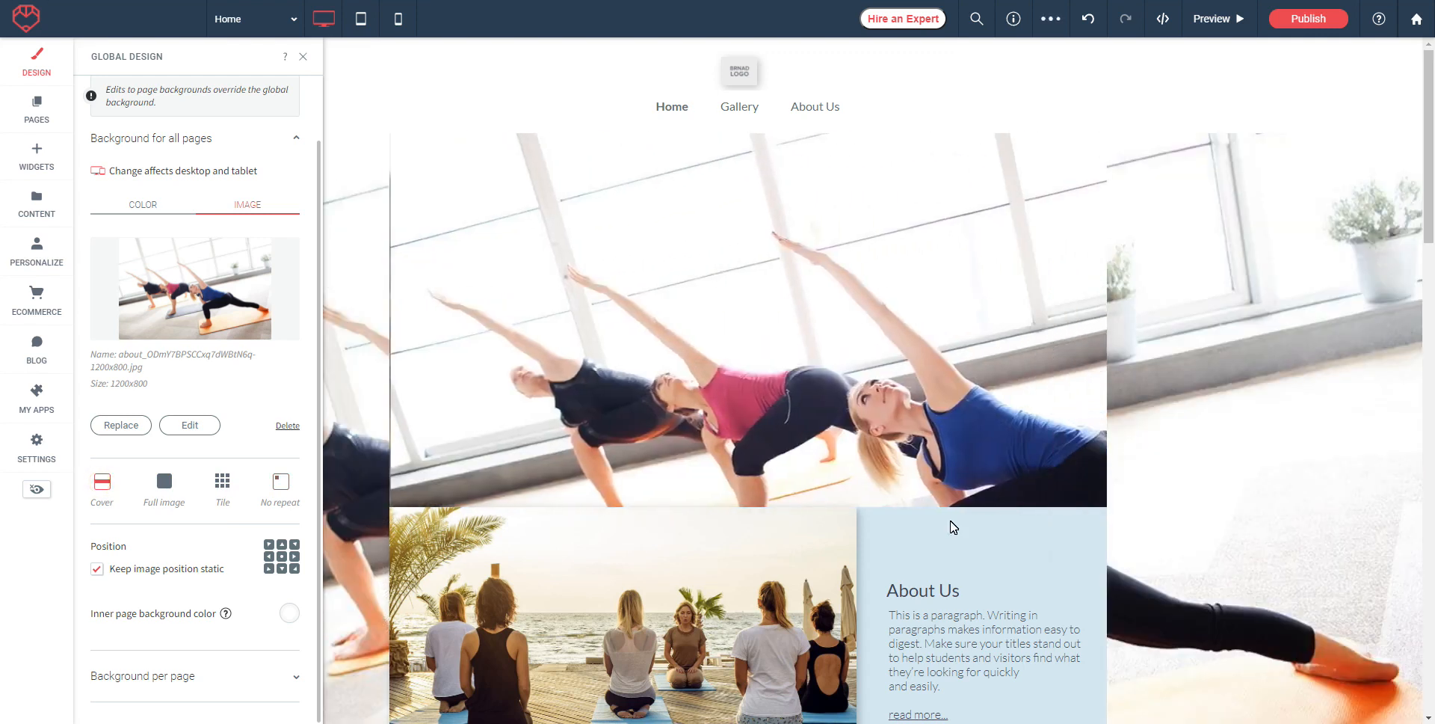
click(97, 571)
mouse_move(1424, 99)
mouse_down()
mouse_move(1434, 253)
mouse_move(1430, 108)
mouse_up()
click(98, 571)
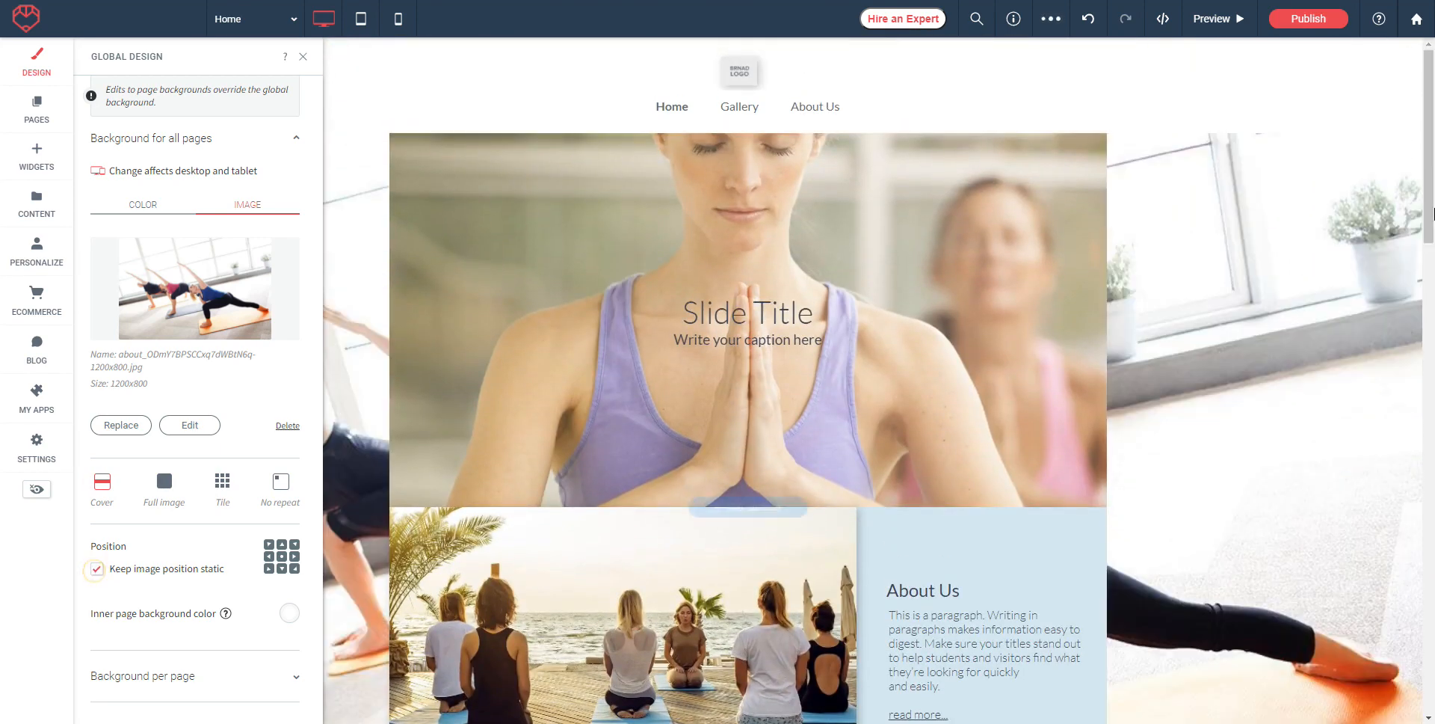
mouse_move(1429, 108)
mouse_down()
mouse_move(1433, 326)
mouse_move(1429, 108)
mouse_up()
Step: Check the per-page background options, then switch to the Widgets panel
click(146, 677)
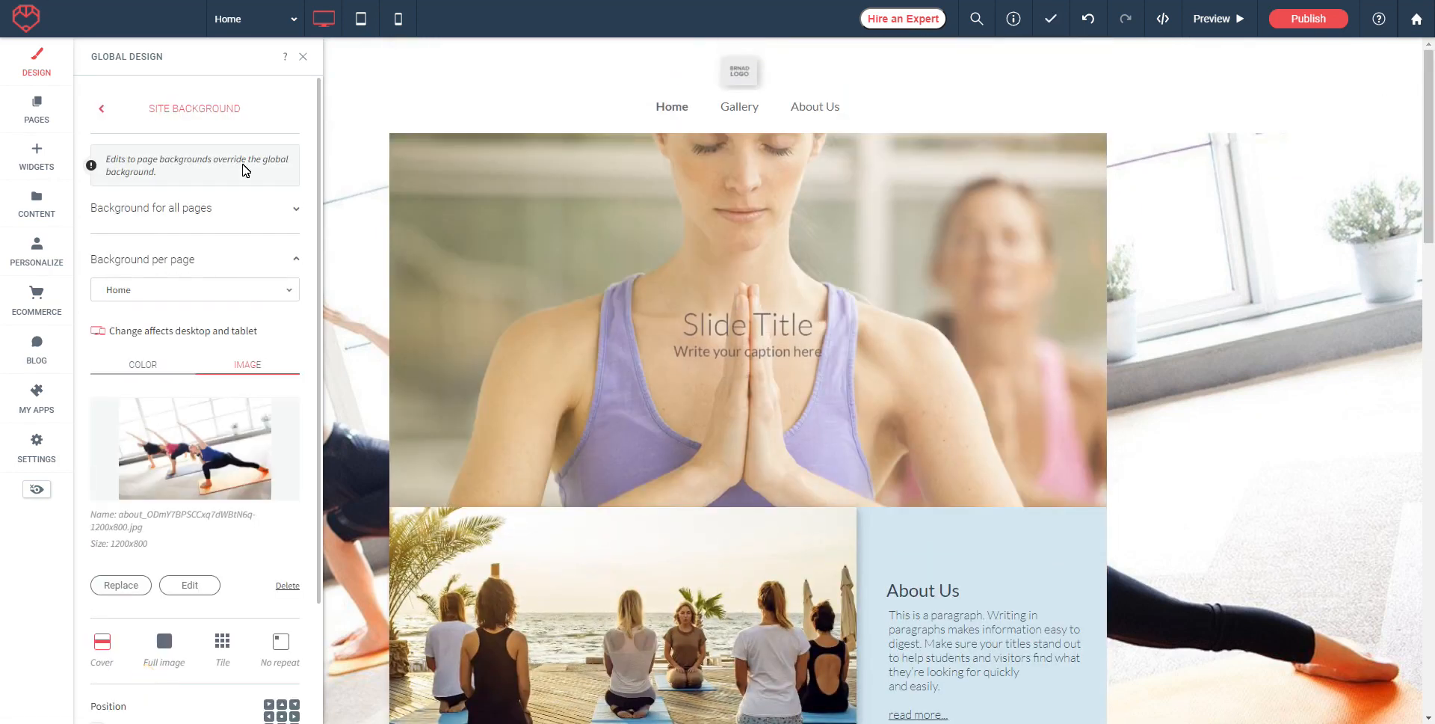
click(169, 293)
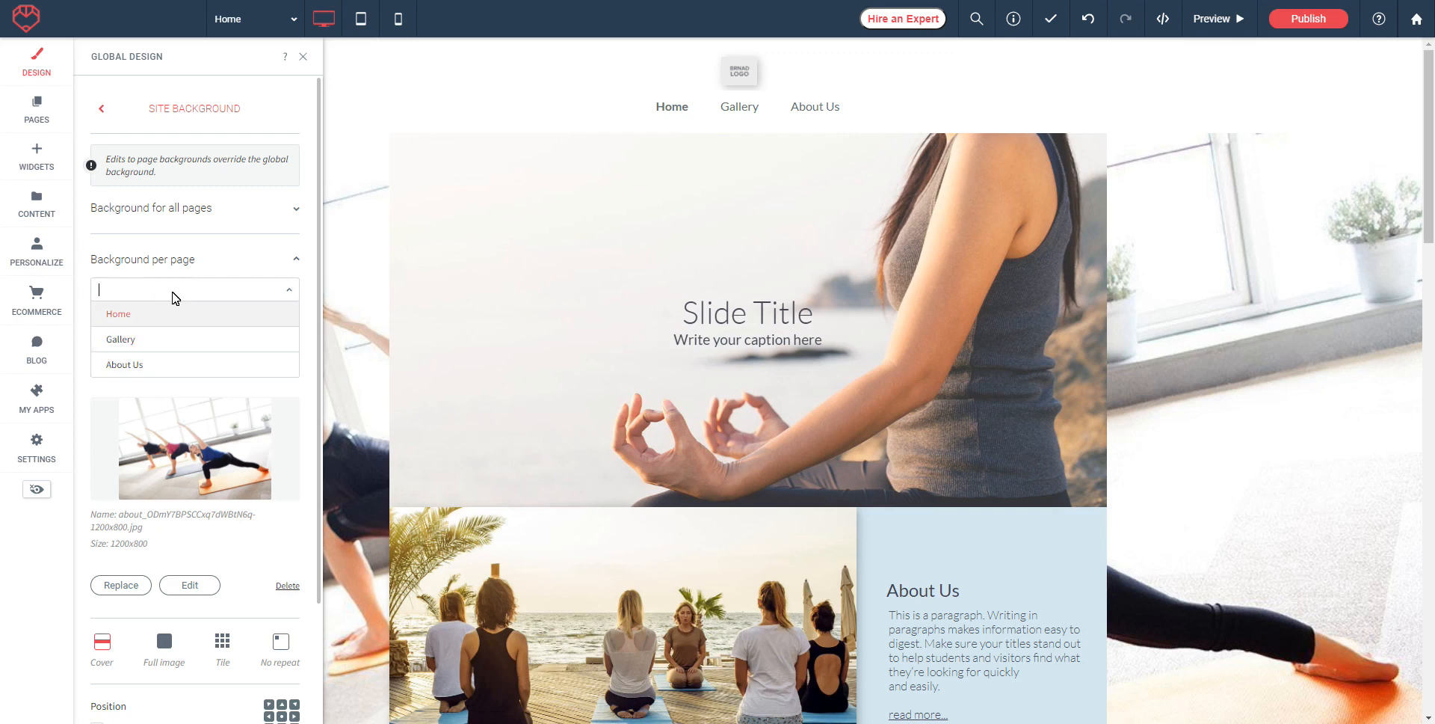
click(227, 260)
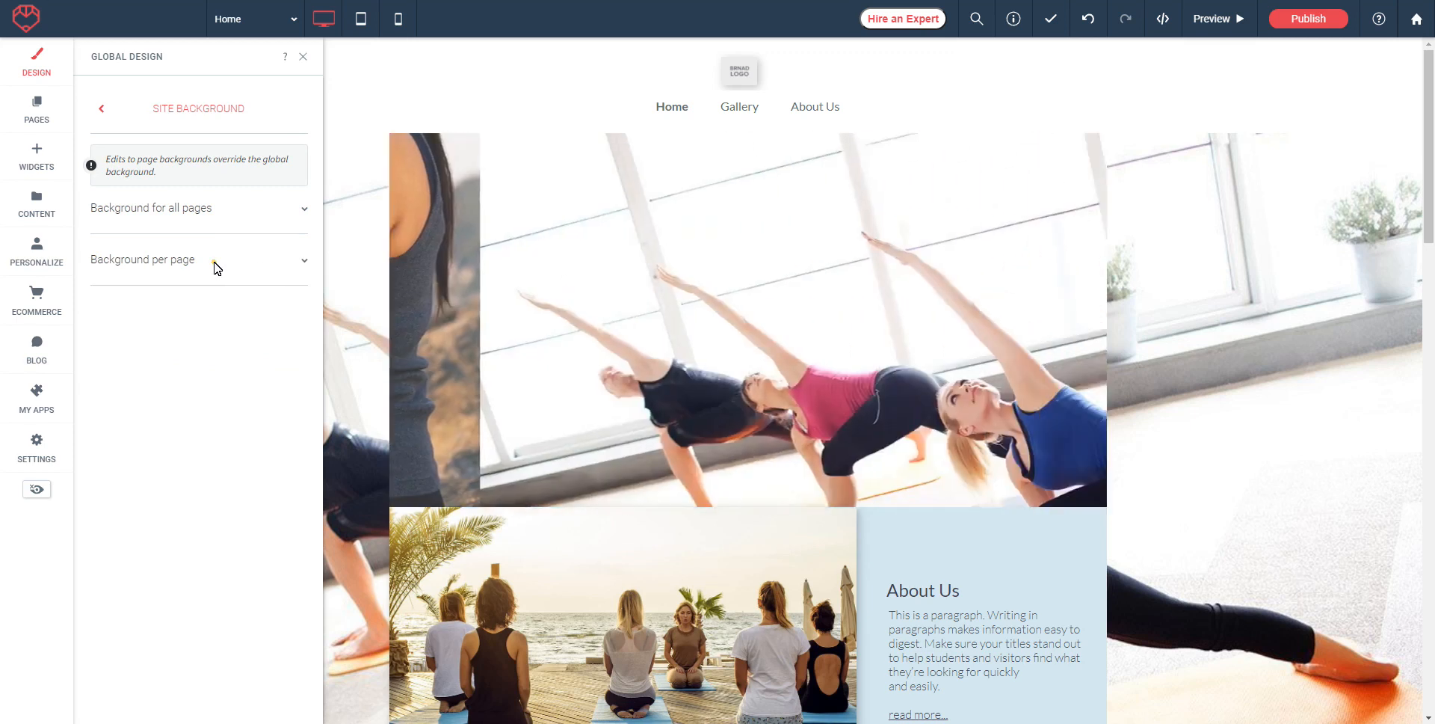
click(215, 262)
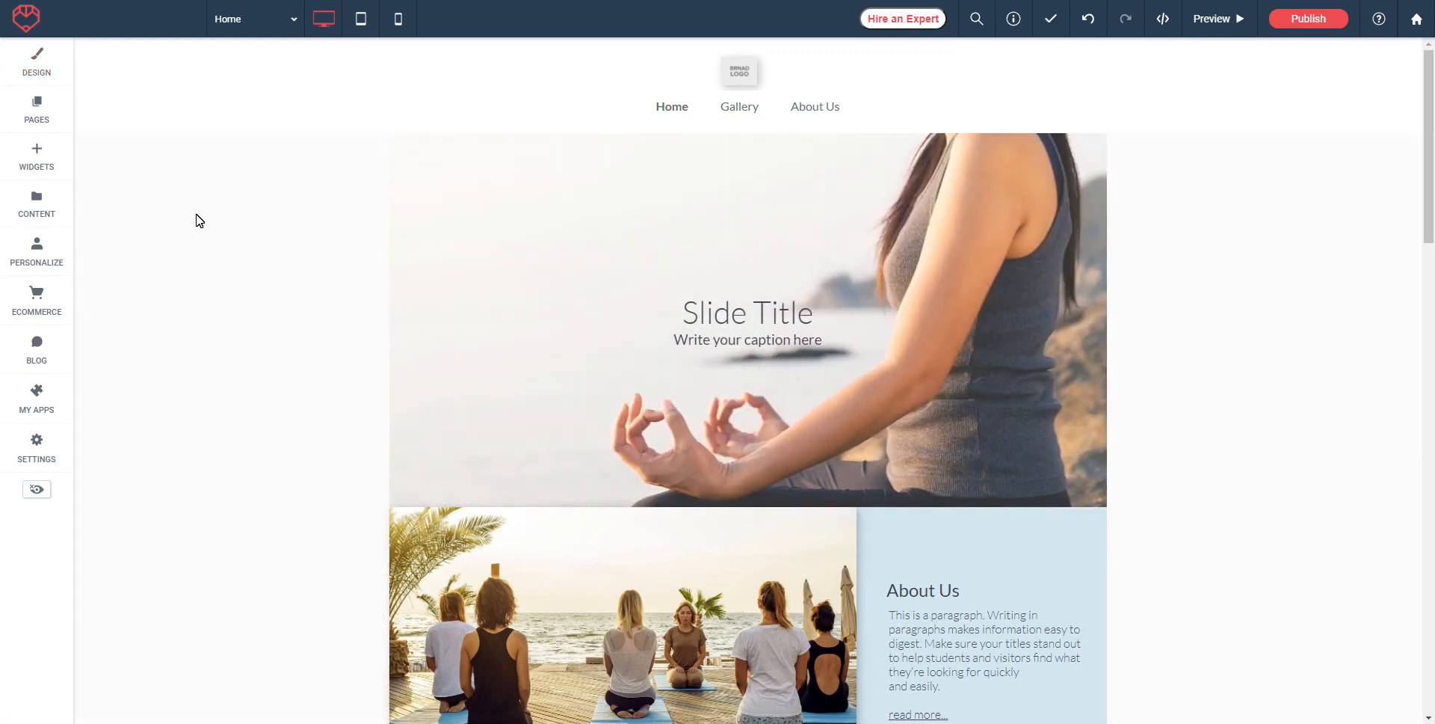
click(41, 170)
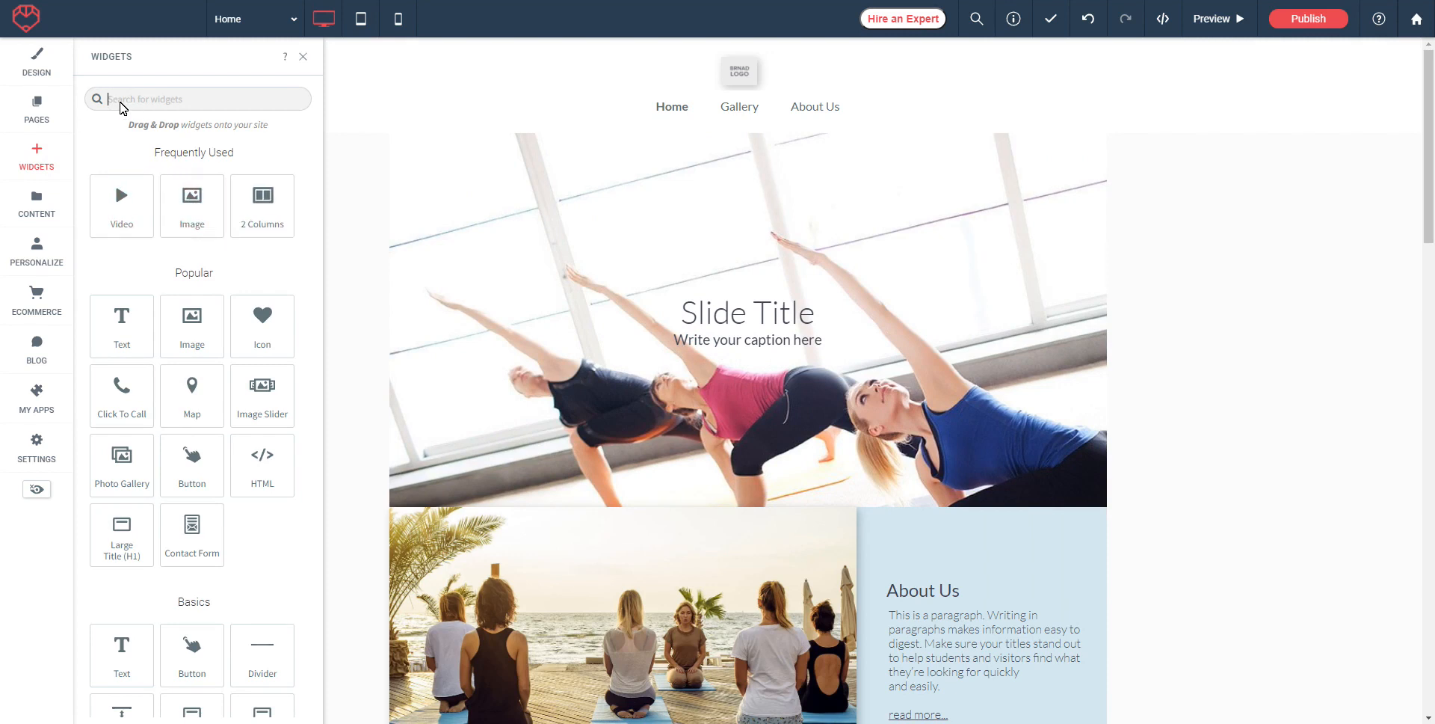
Step: Insert an empty row above the About Us row, just below the slideshow
scroll(311, 266, down, 8)
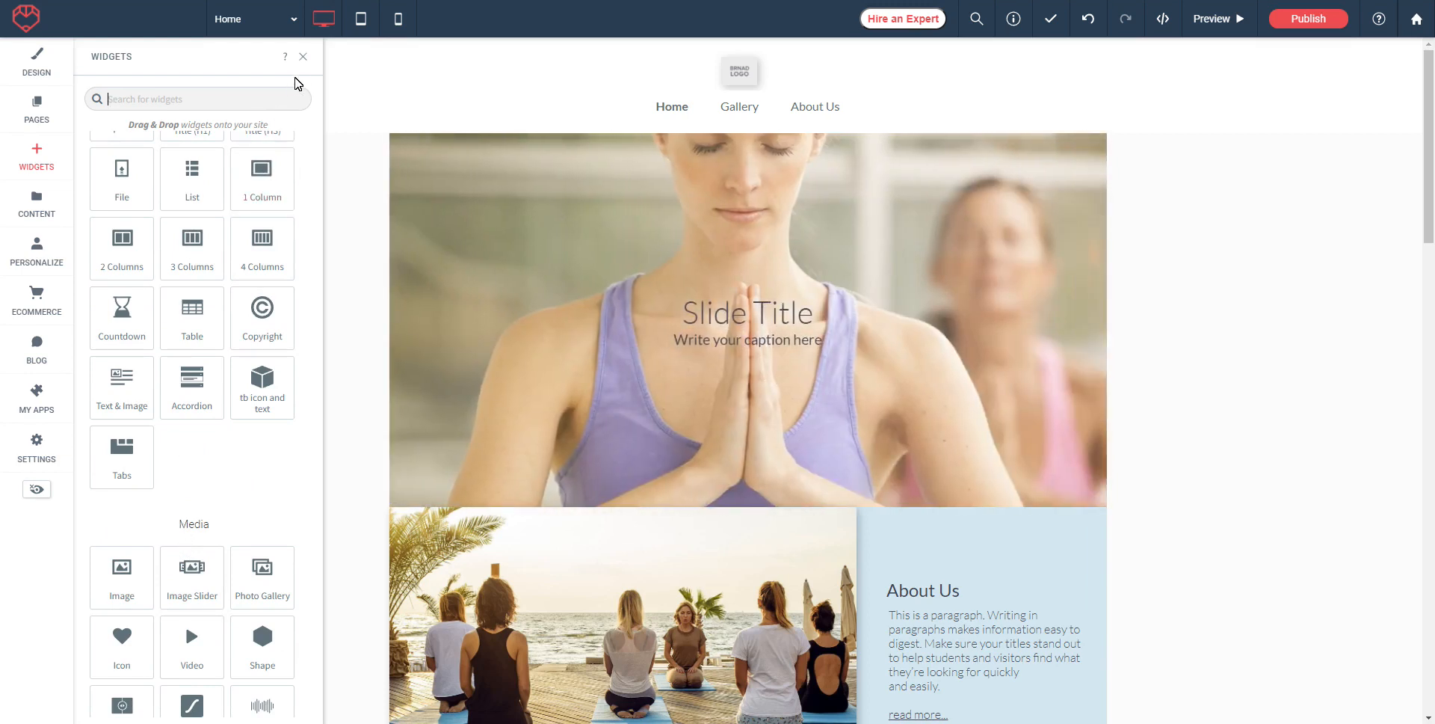
click(303, 58)
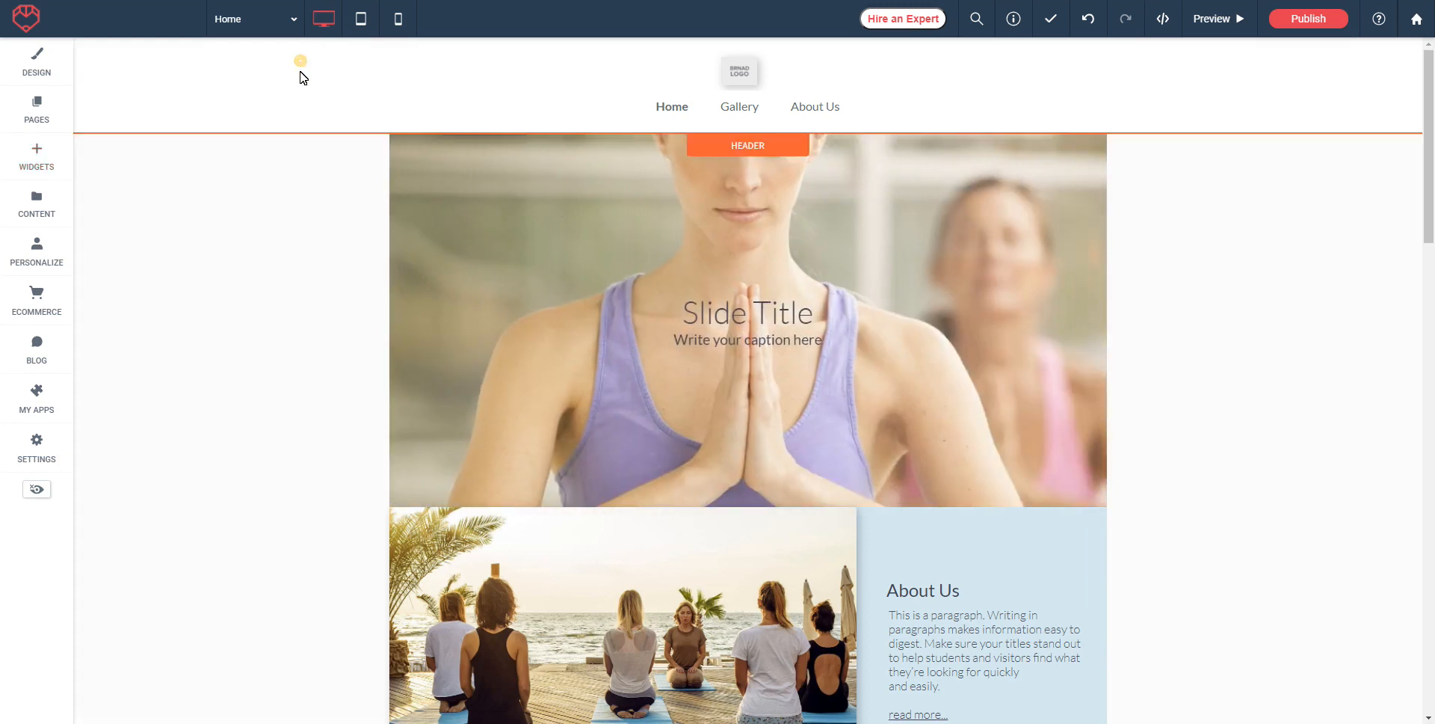
click(406, 523)
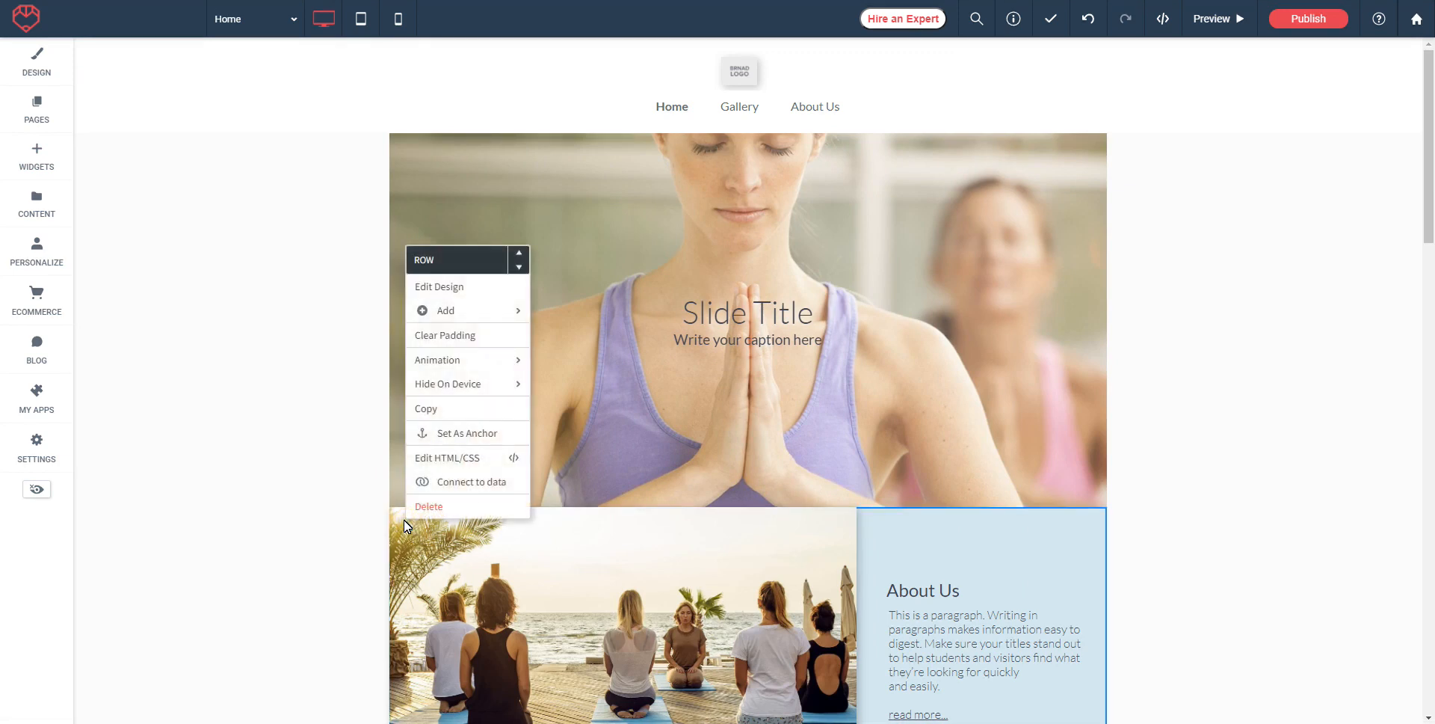
mouse_move(445, 310)
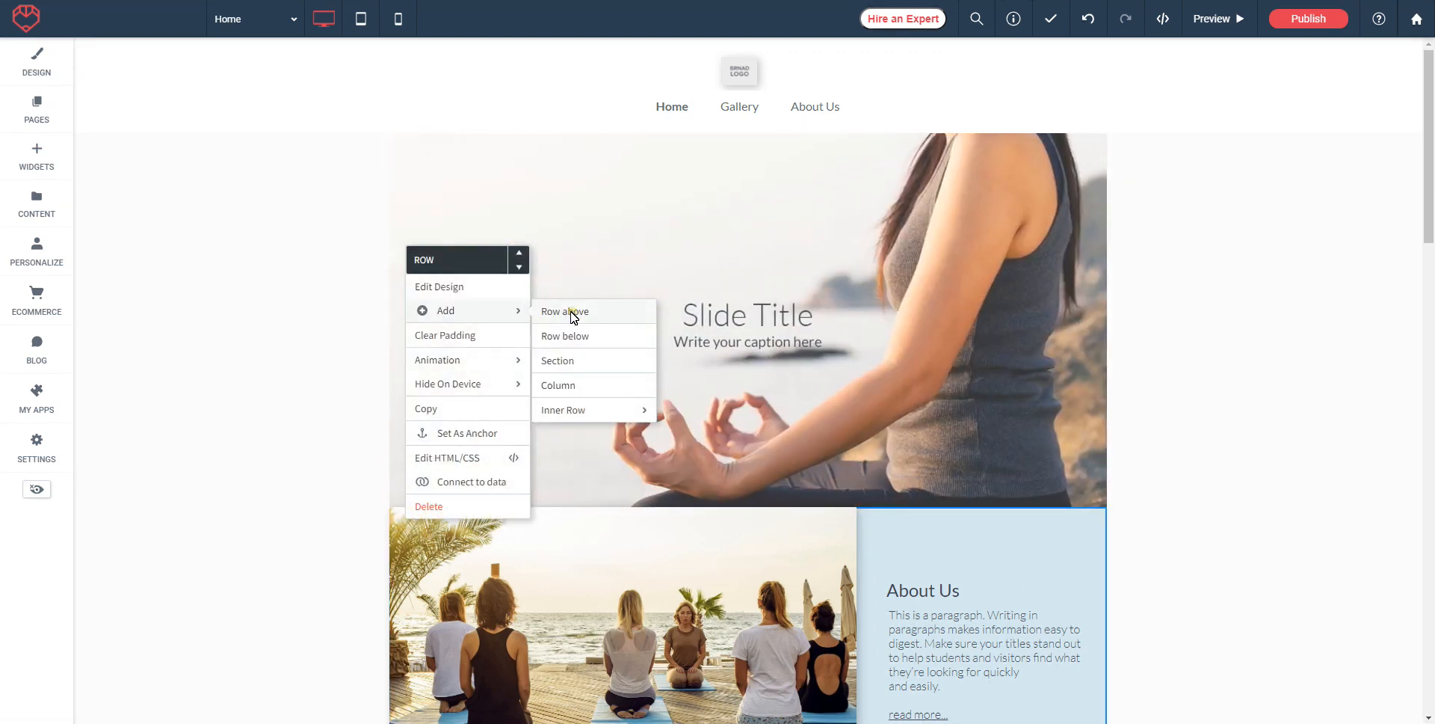
click(568, 311)
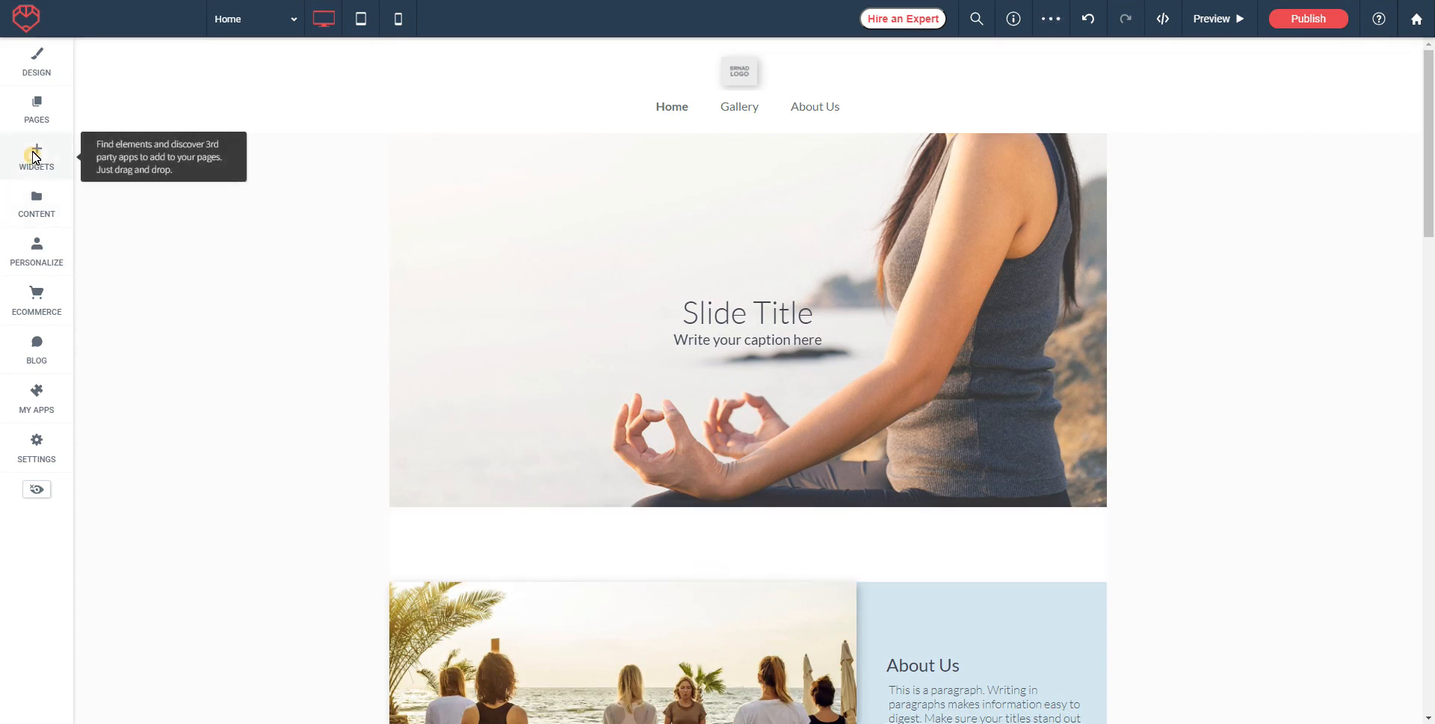
click(33, 157)
Step: Place an Image widget in the new row with the photo of two women on yoga mats
drag(188, 225, 714, 485)
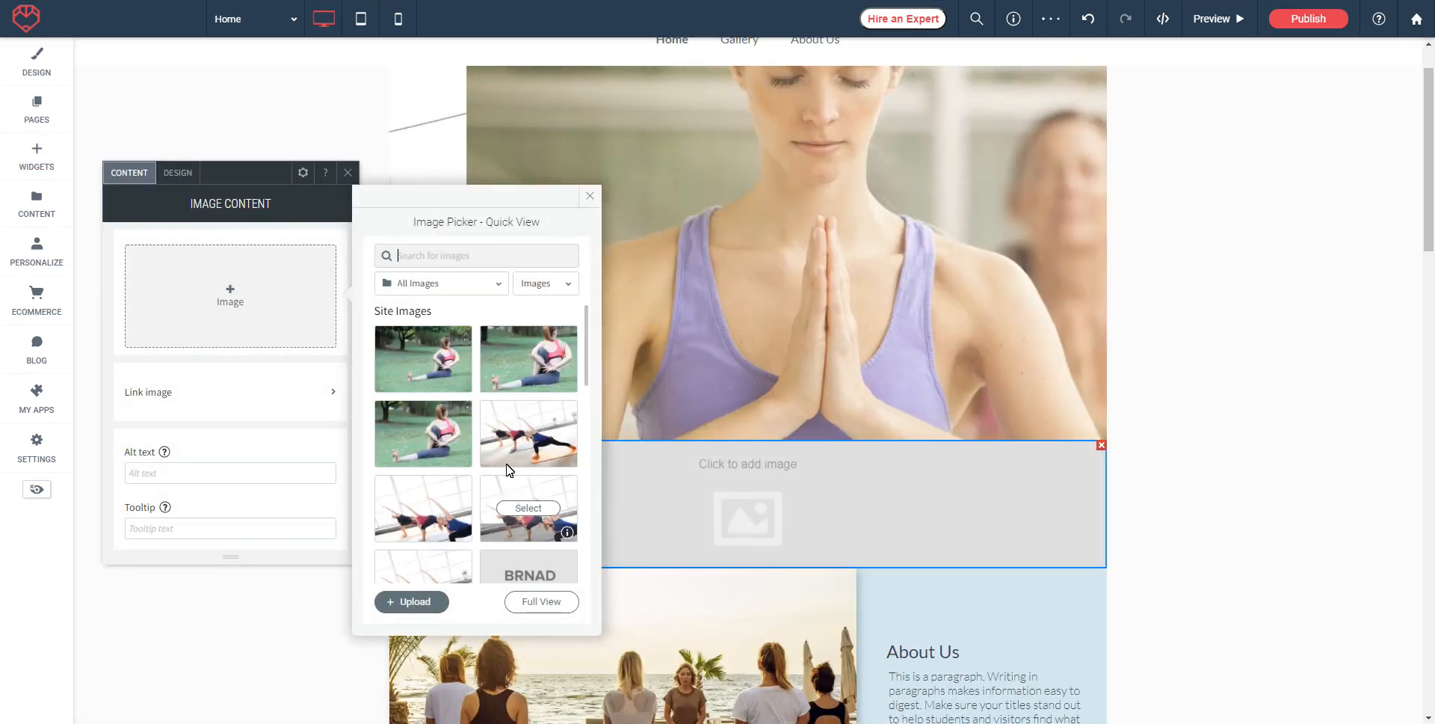
scroll(507, 462, down, 2)
click(419, 490)
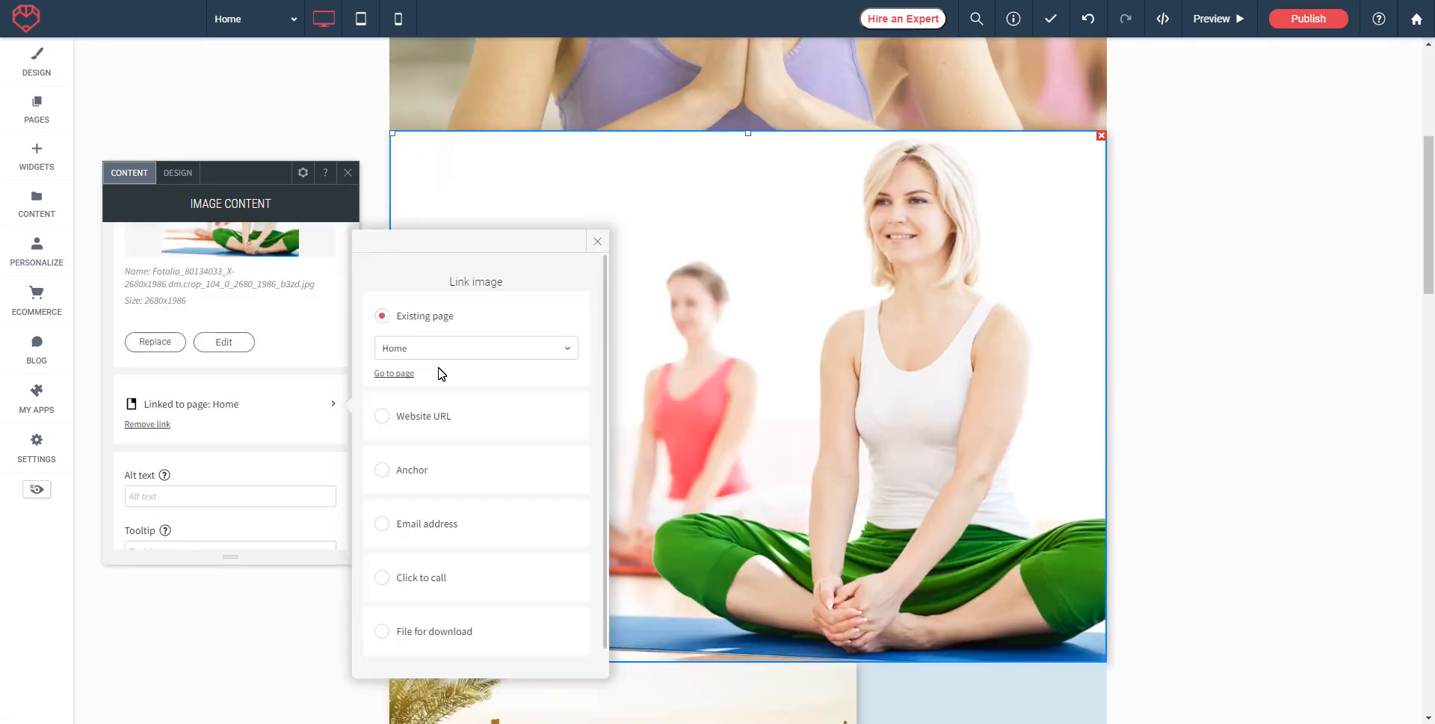
scroll(298, 389, down, 1)
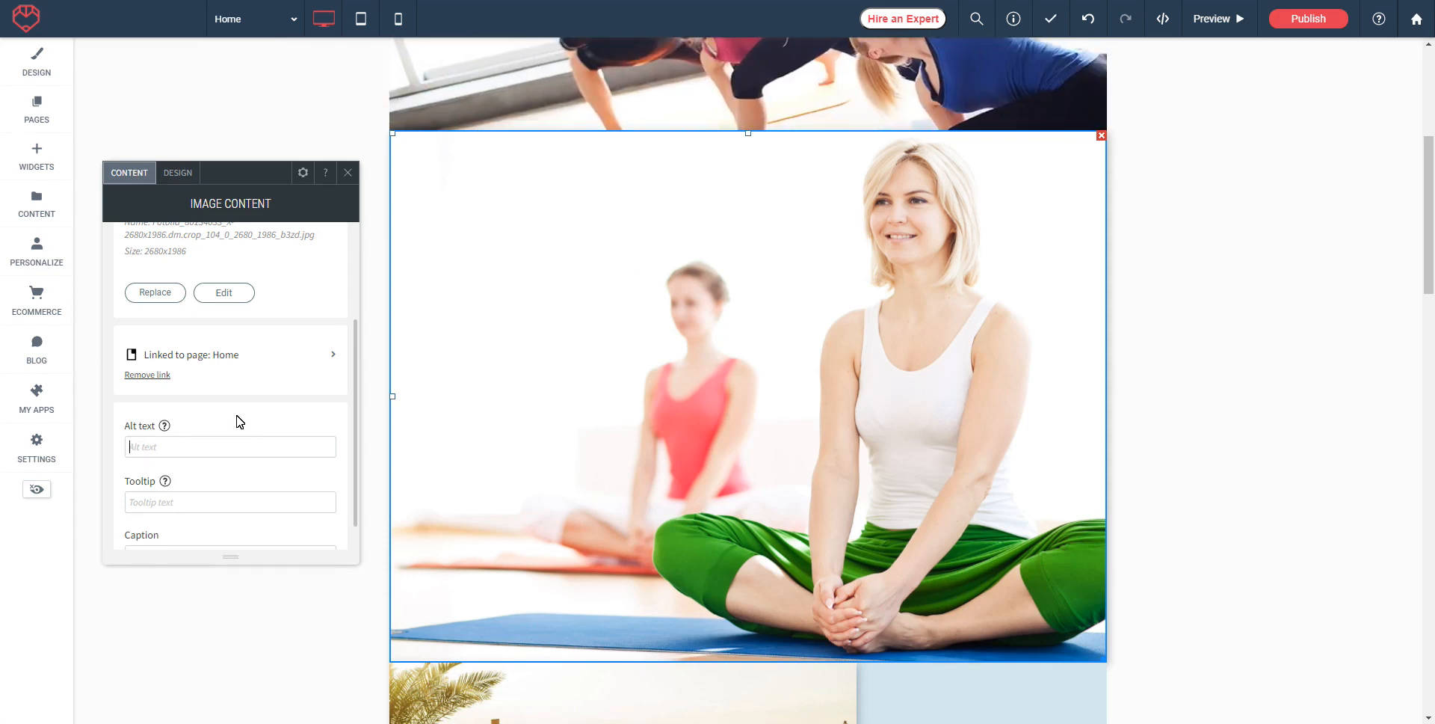
scroll(224, 336, up, 3)
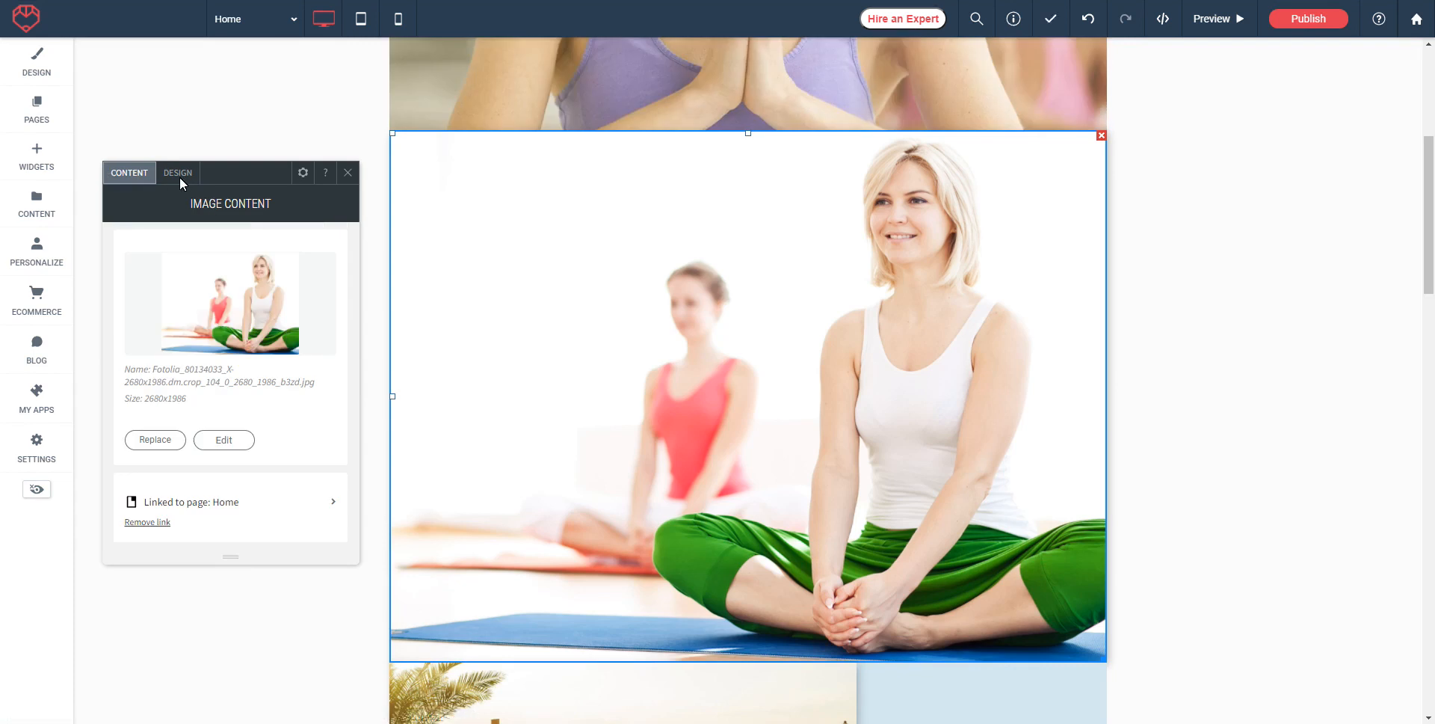
click(181, 173)
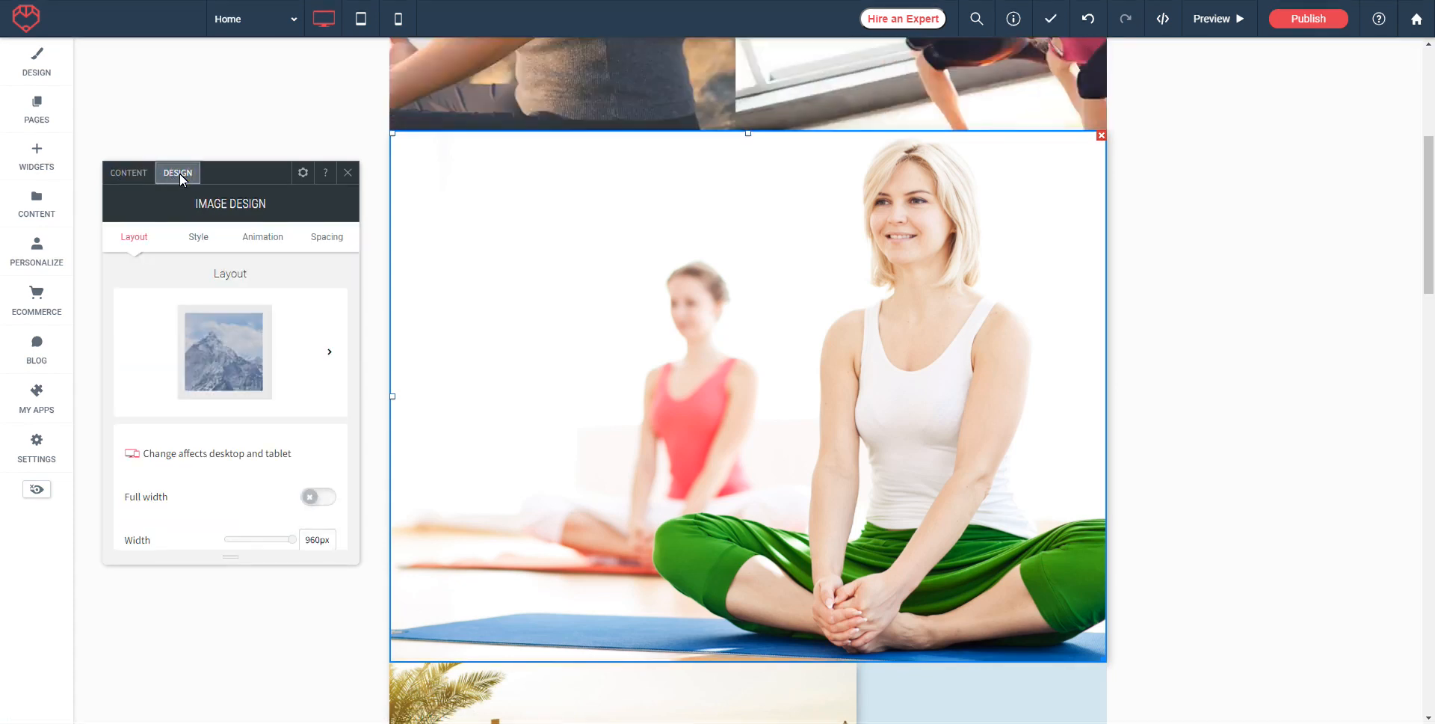
Step: Set the yoga image width to 465px and centre-align it in the row
click(330, 352)
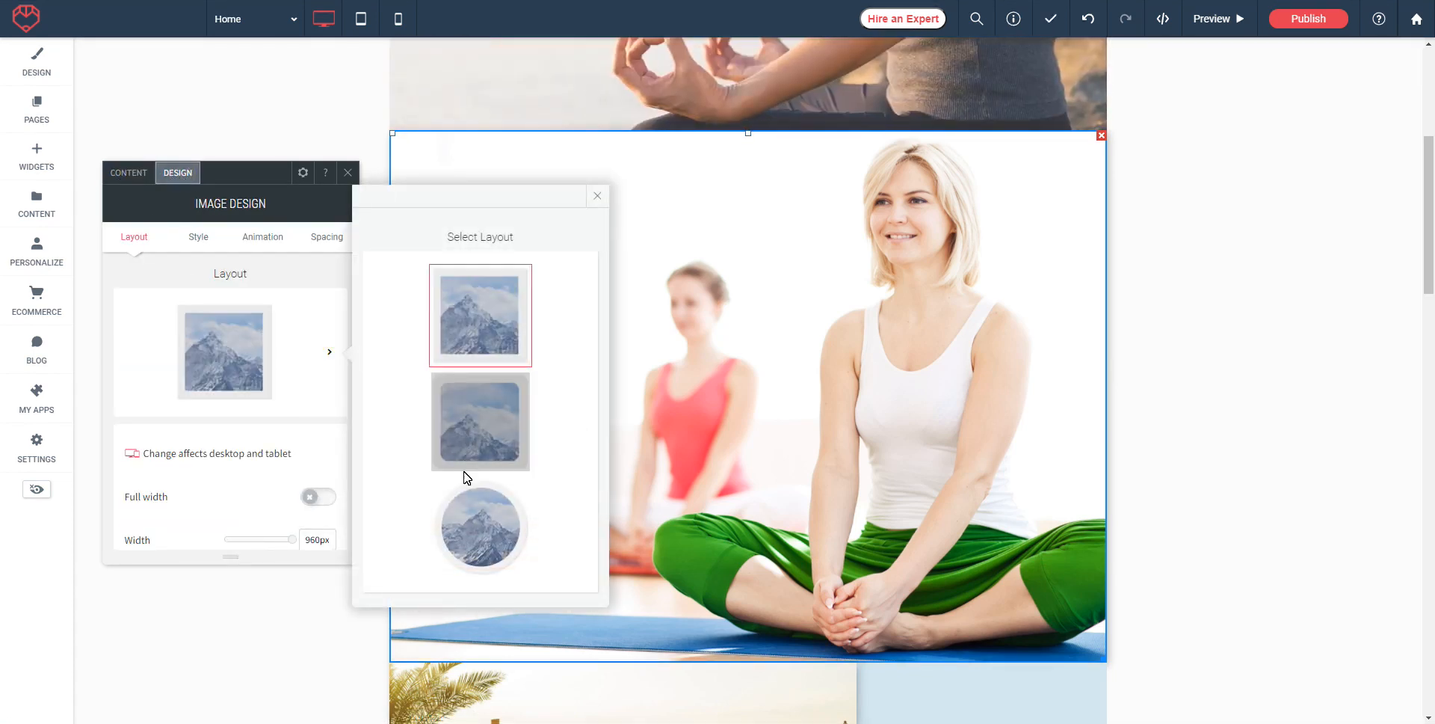
scroll(254, 408, down, 3)
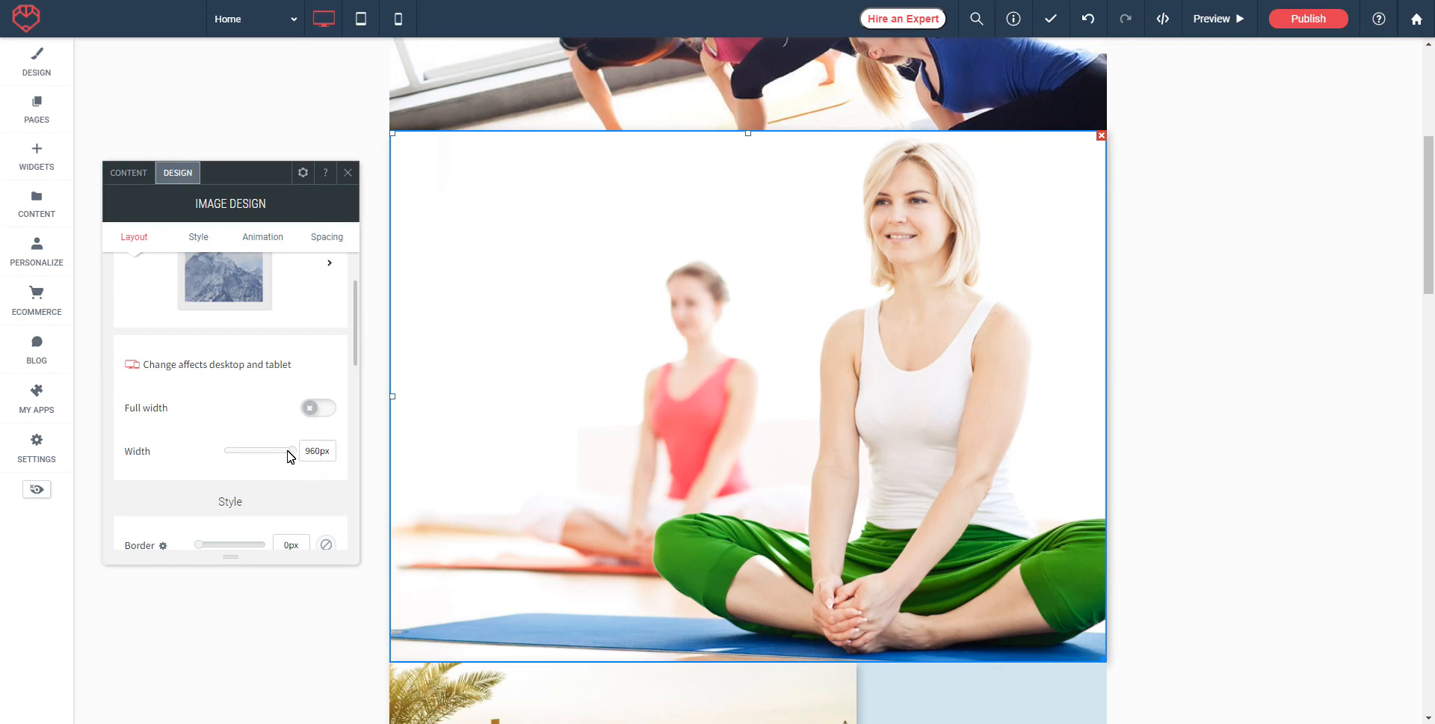
drag(292, 453, 262, 453)
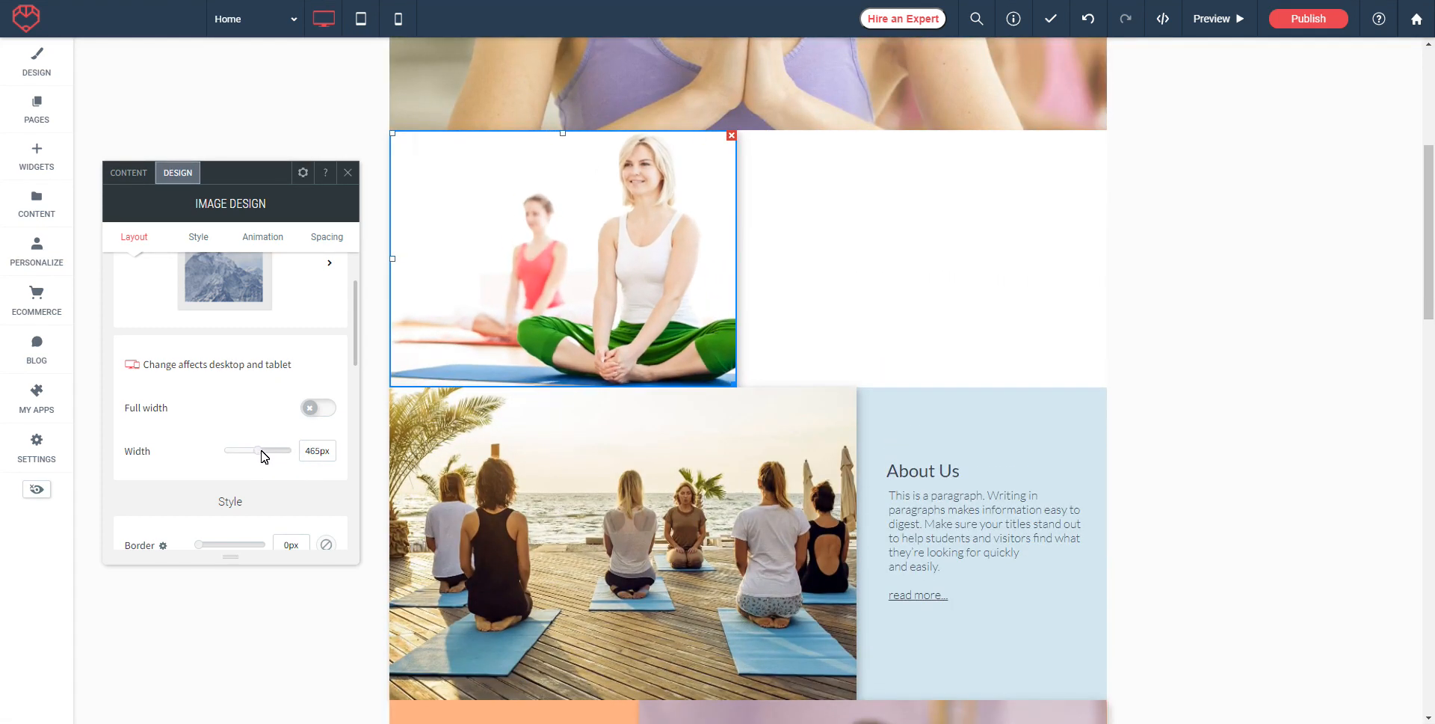
drag(736, 386, 1093, 653)
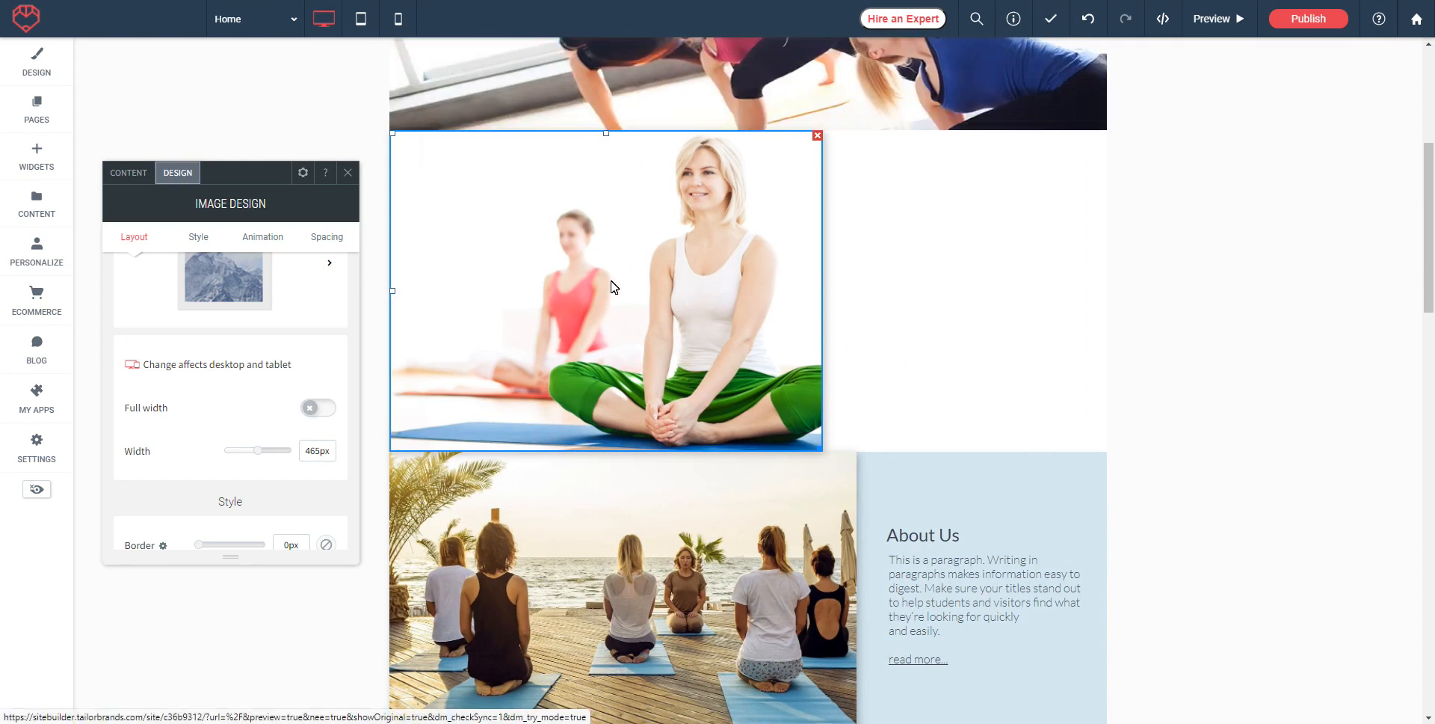
click(302, 172)
click(341, 233)
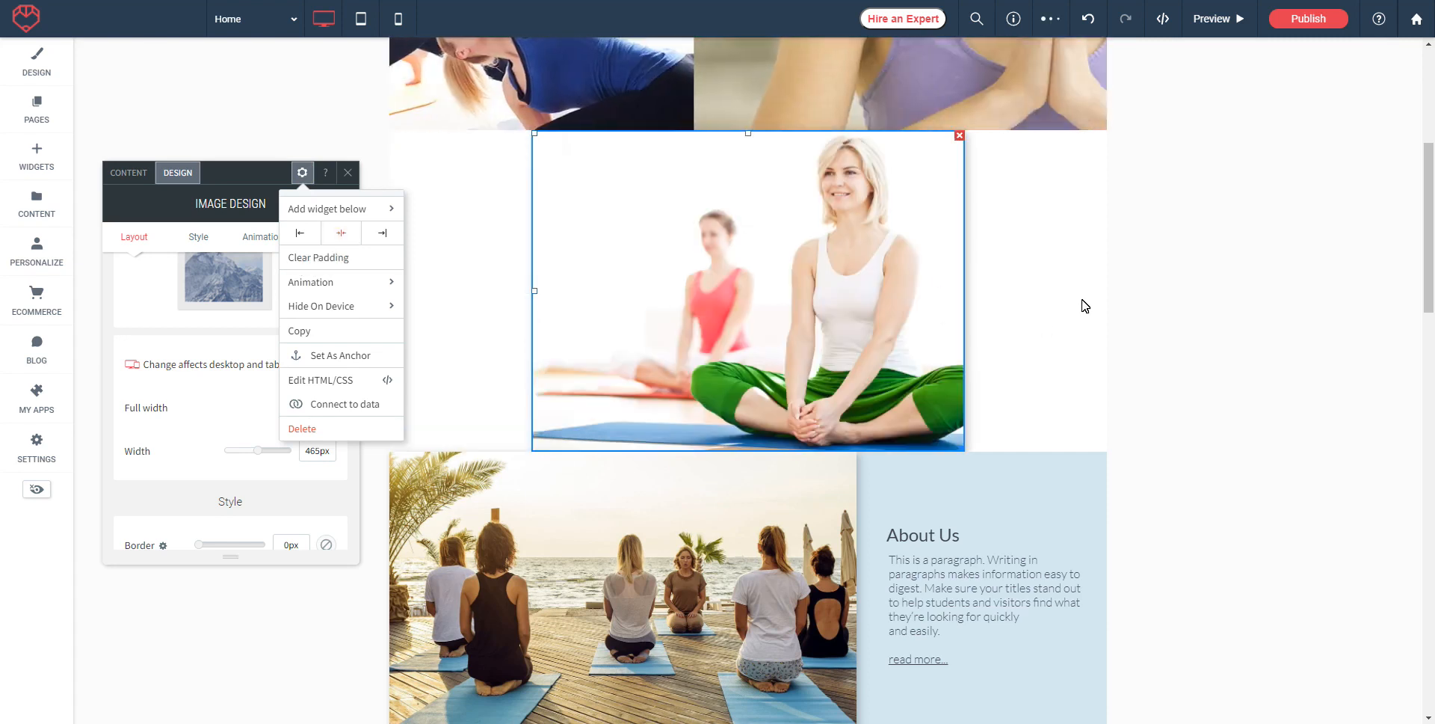
click(172, 209)
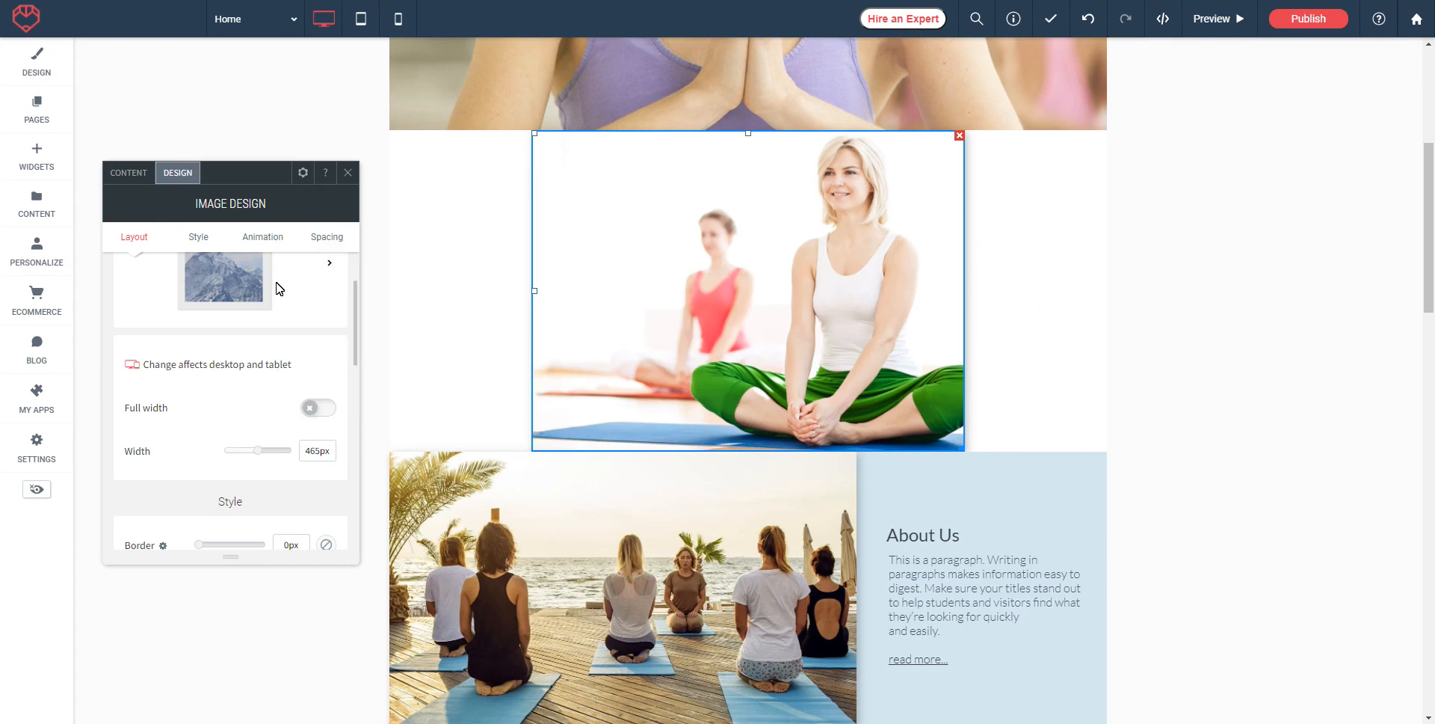
scroll(279, 289, down, 1)
Step: Widen the yoga image to 933px, test border and rounded corners, and turn its shadow off
drag(260, 411, 299, 416)
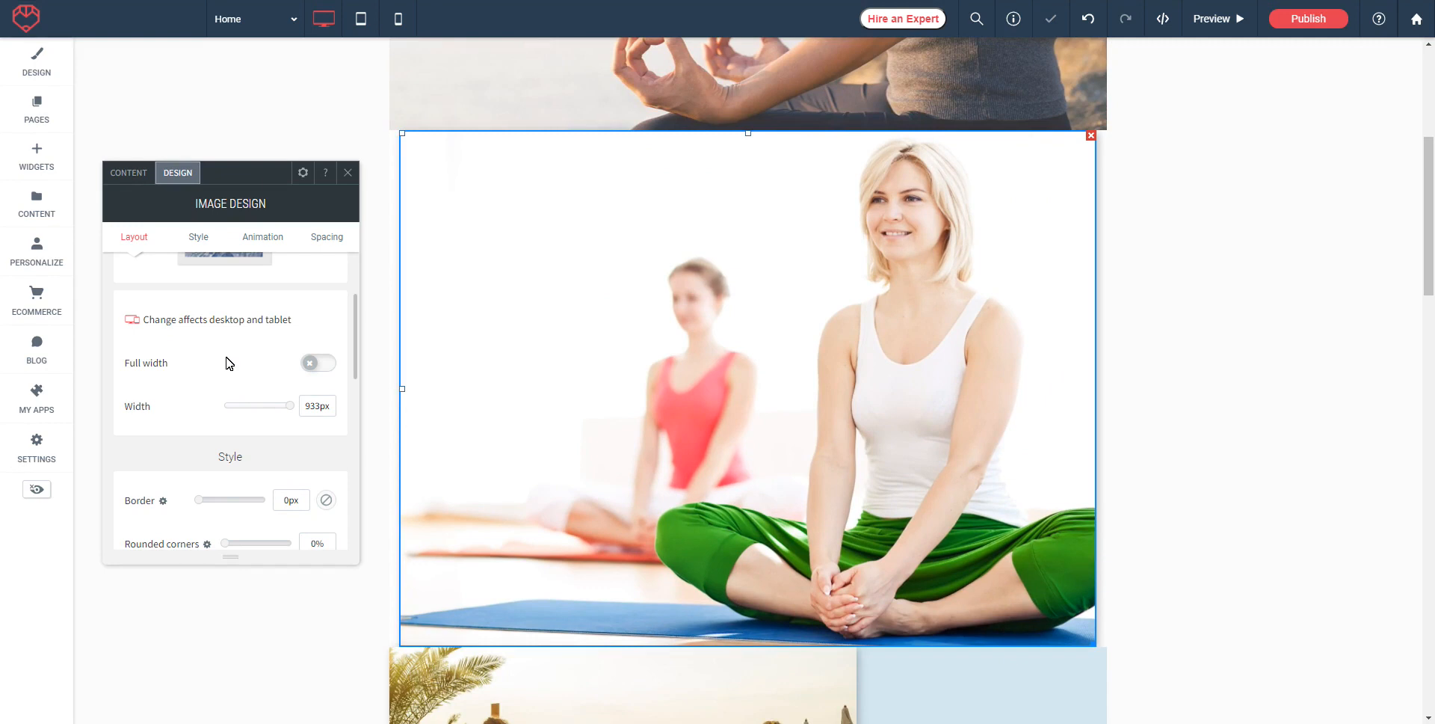
scroll(224, 363, down, 2)
drag(212, 412, 197, 410)
mouse_move(225, 454)
mouse_down()
mouse_move(245, 457)
mouse_move(222, 459)
mouse_up()
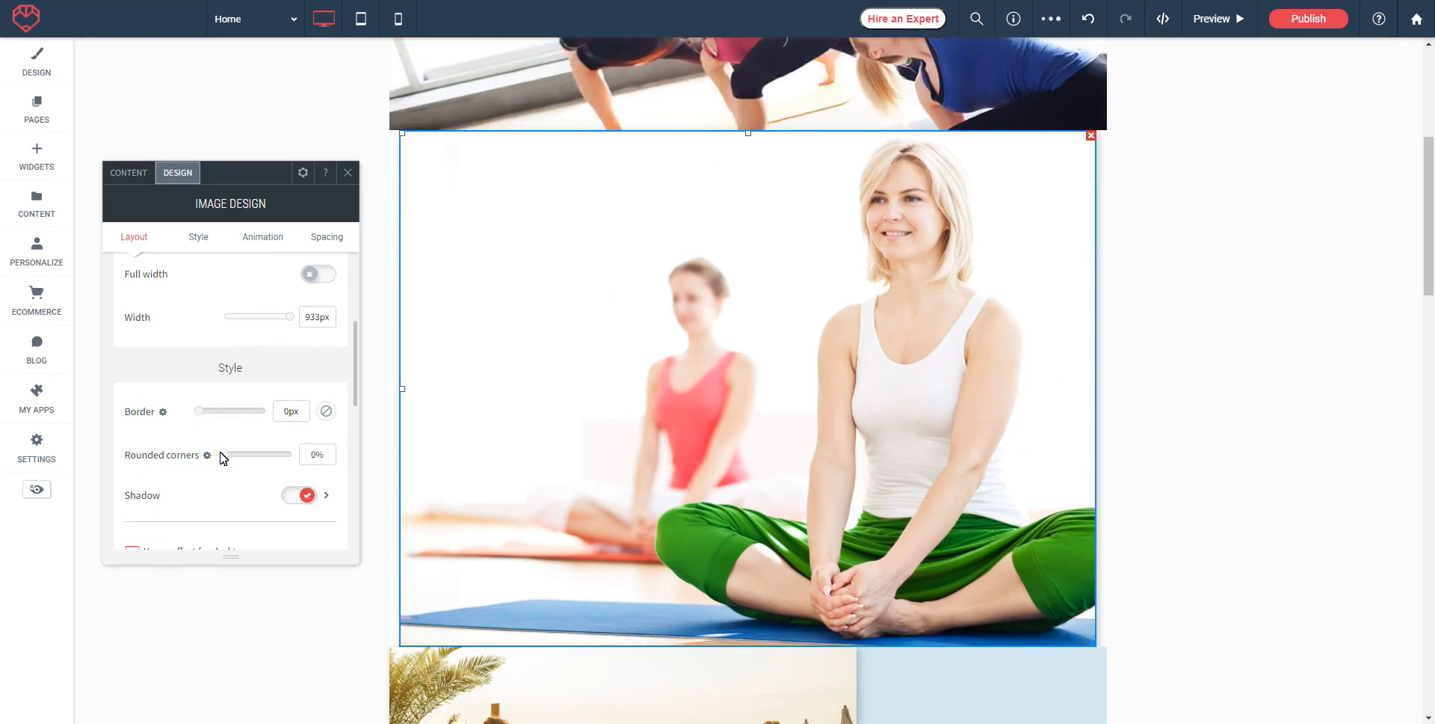
scroll(218, 485, down, 1)
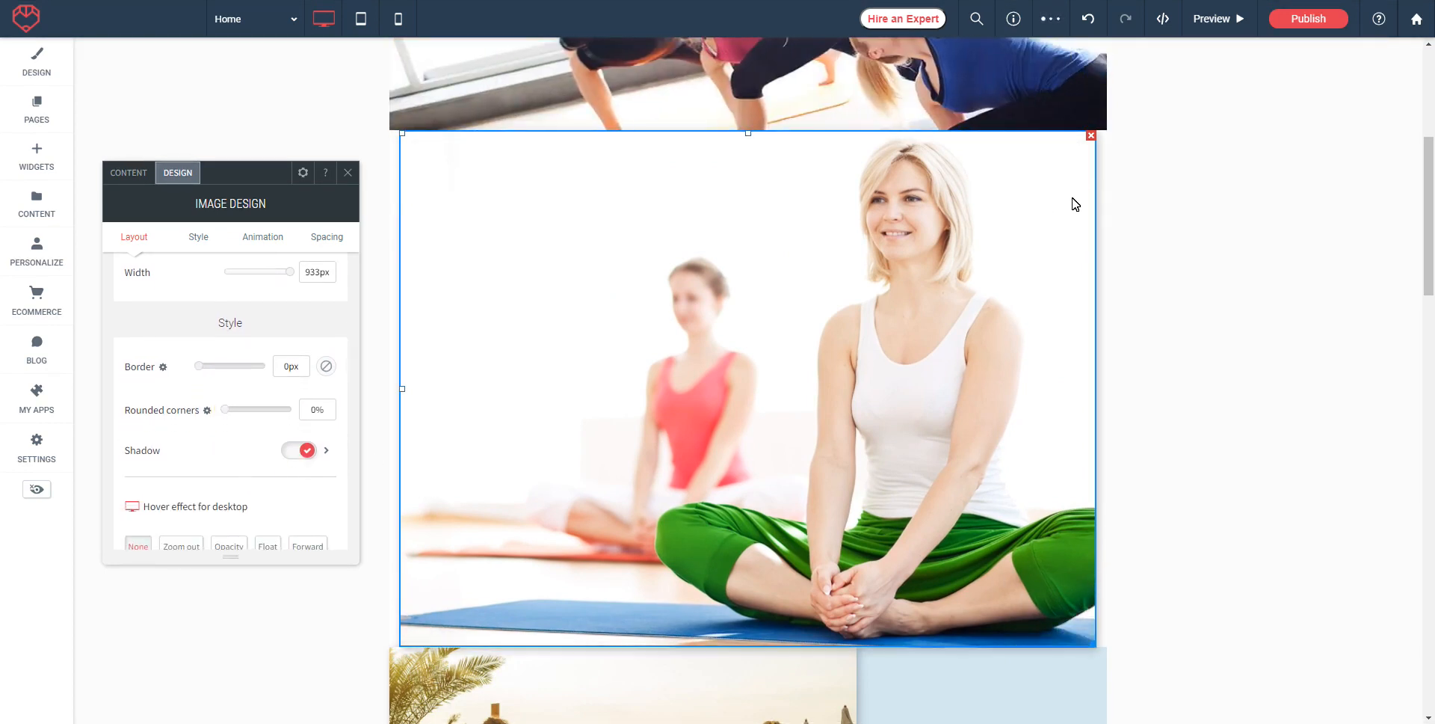
click(299, 450)
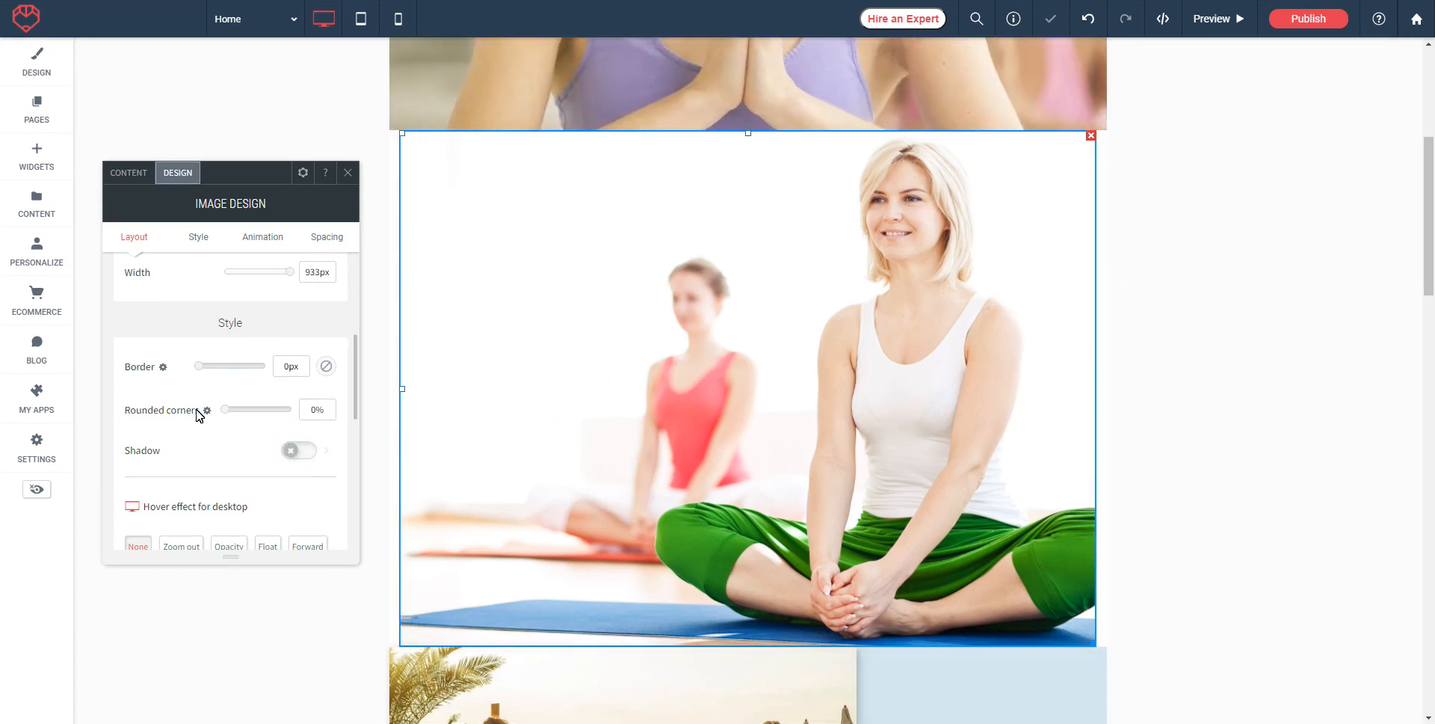
scroll(250, 391, down, 3)
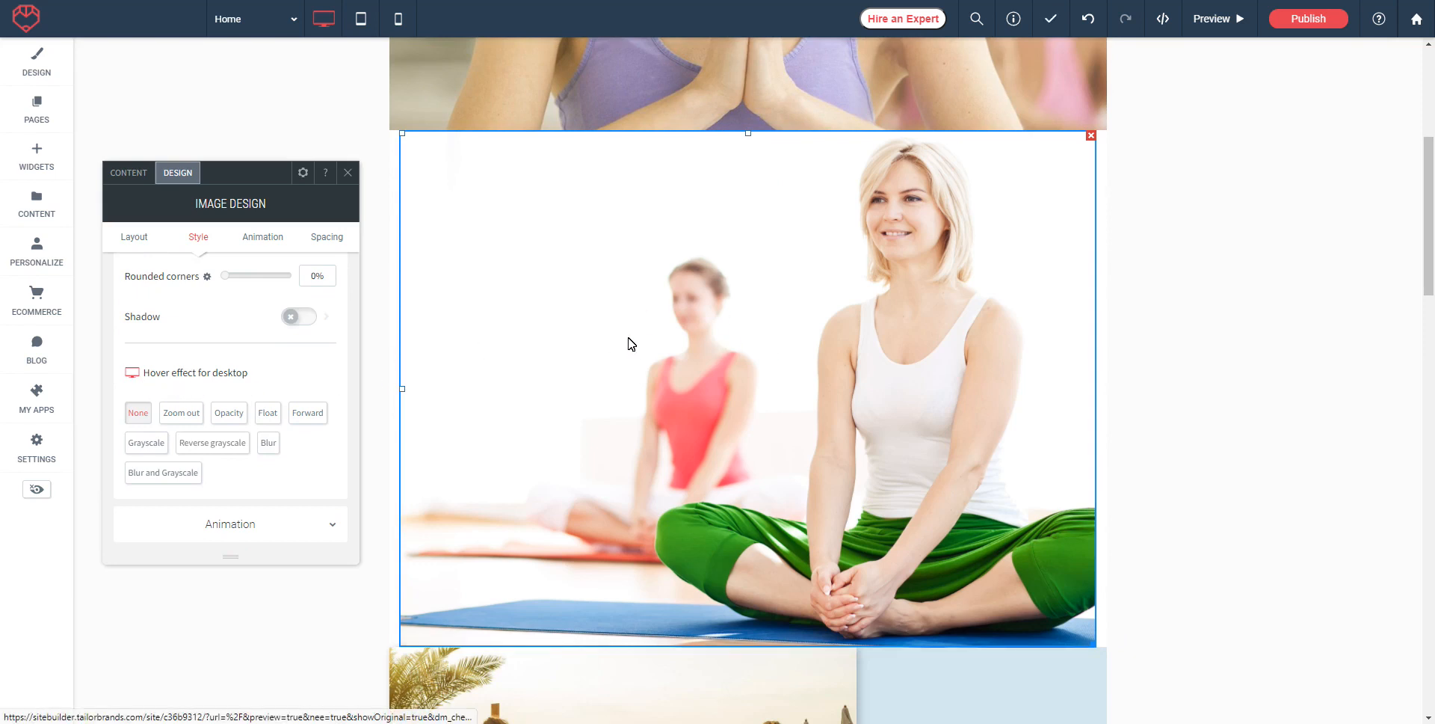
Step: Give the yoga image a Grayscale desktop hover effect after trying Zoom out and Forward
click(181, 418)
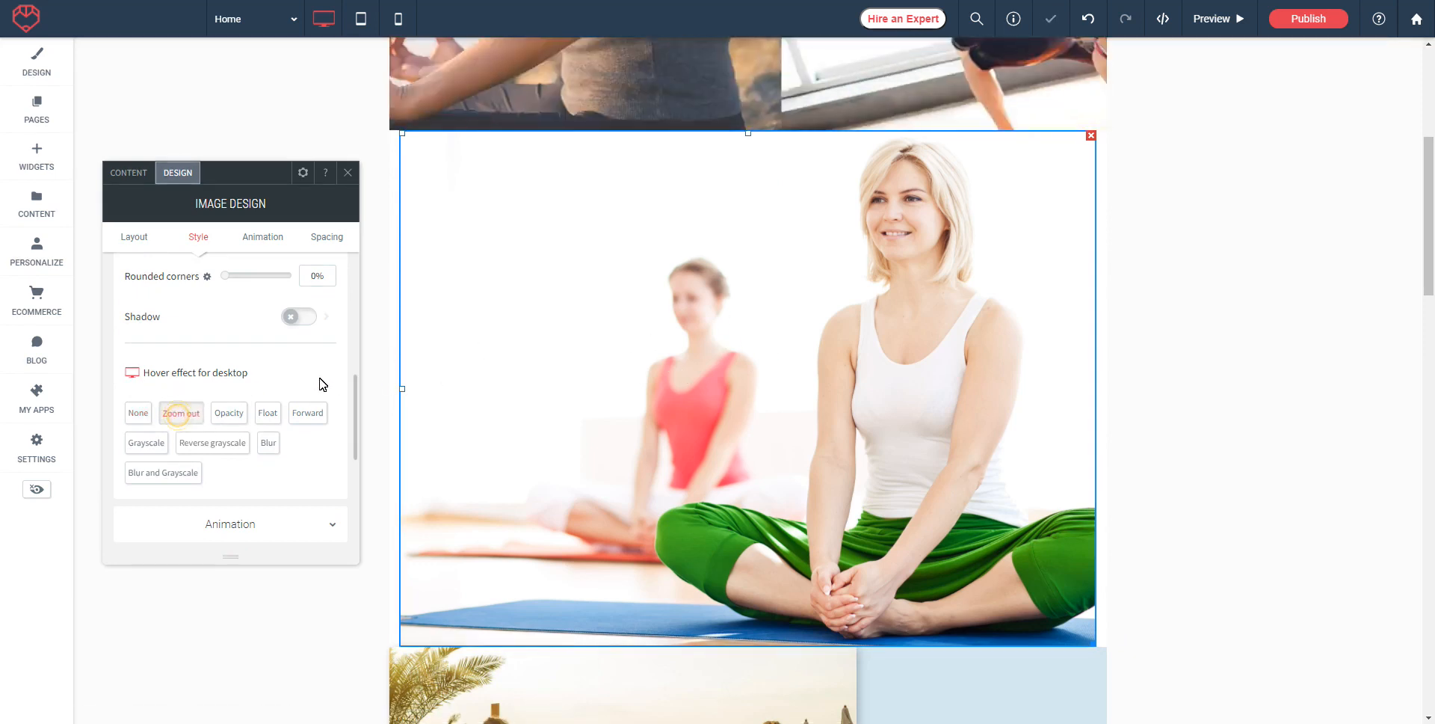
click(320, 416)
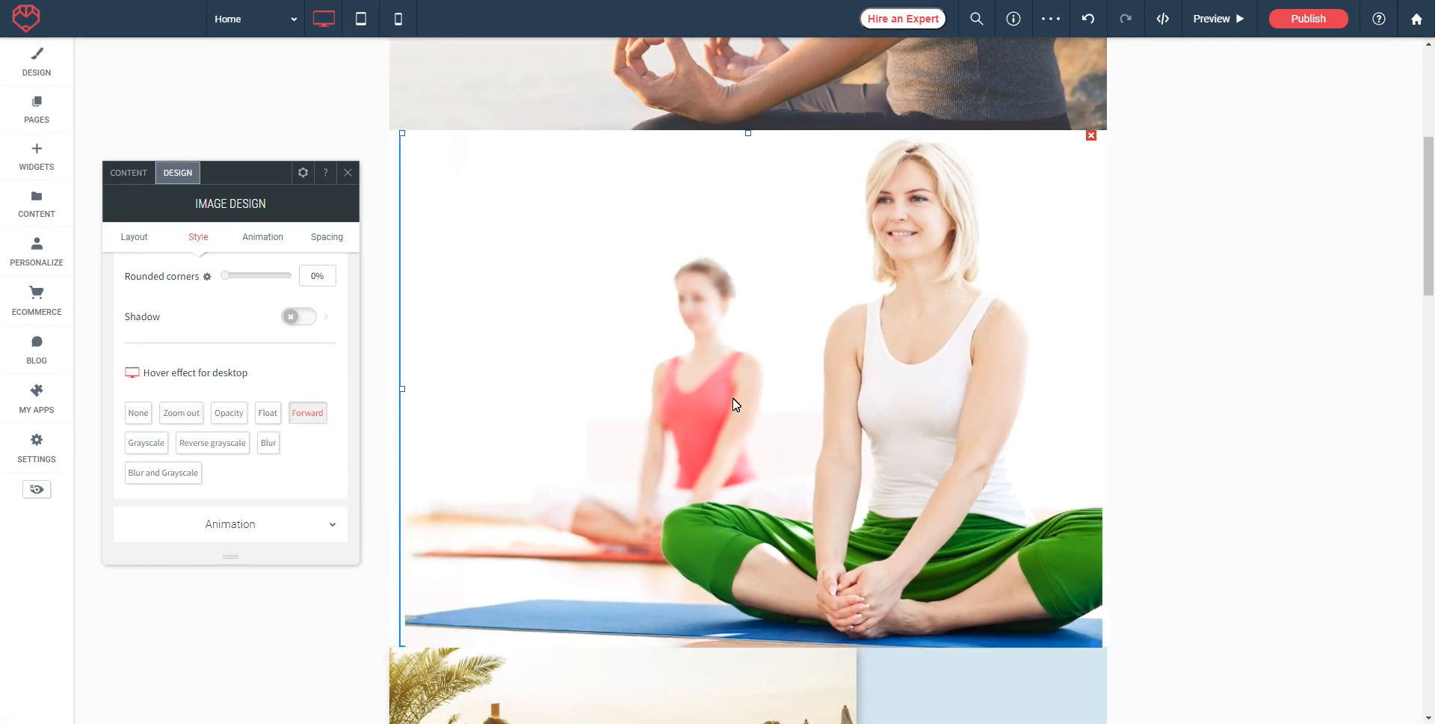
click(139, 442)
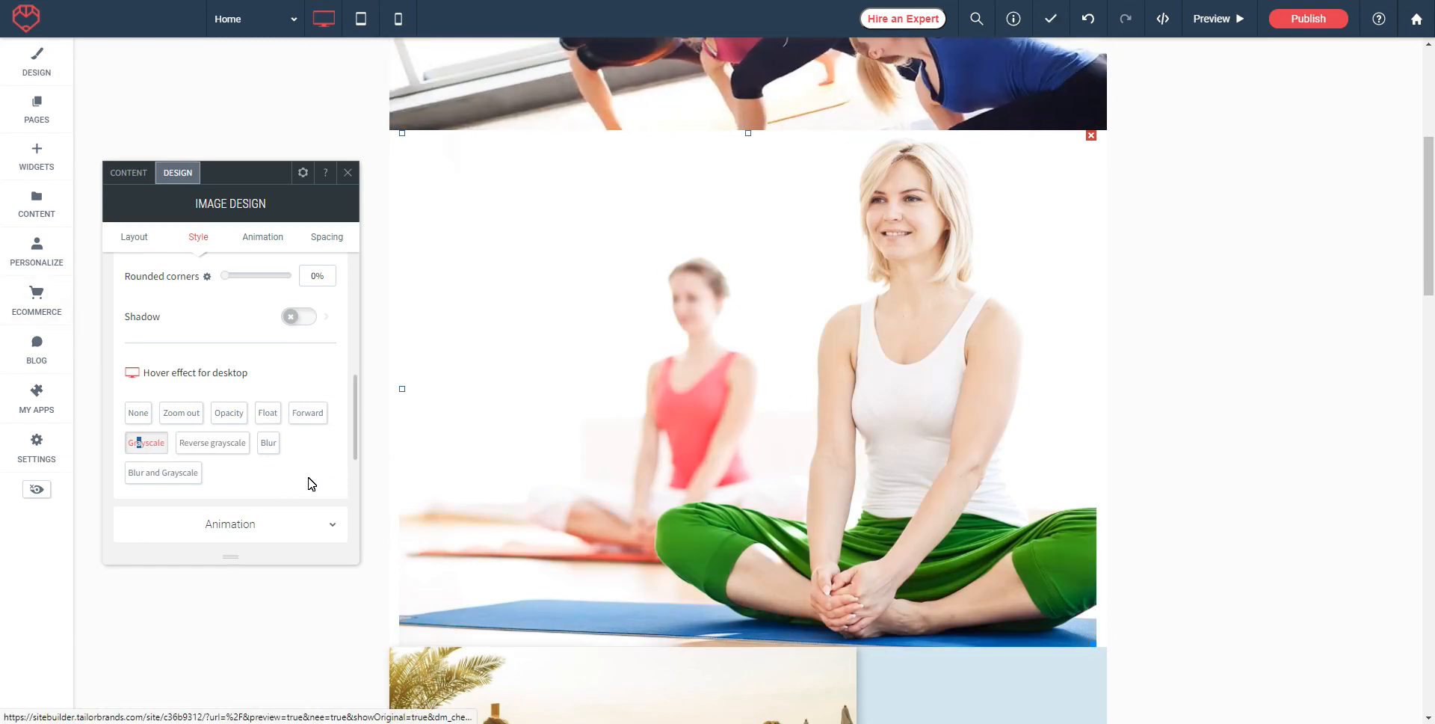
scroll(329, 456, down, 1)
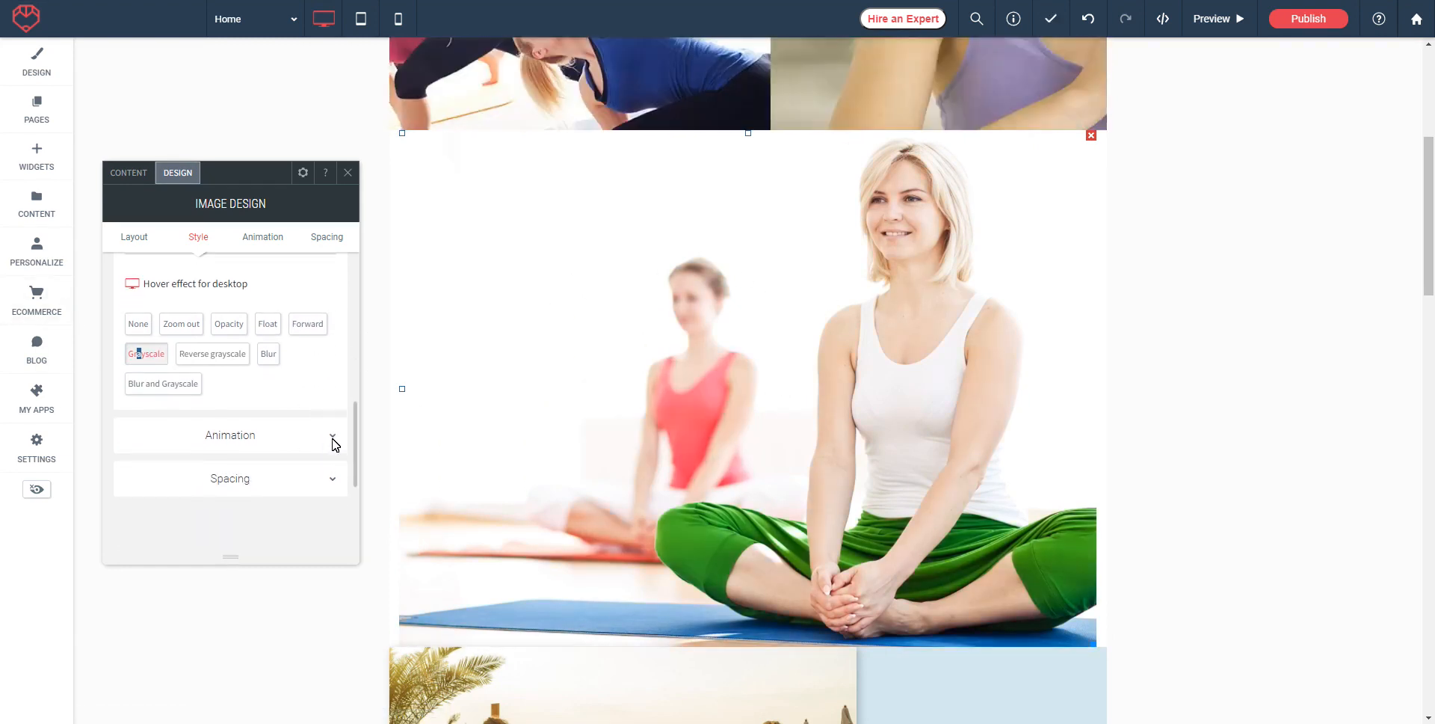
click(233, 437)
scroll(330, 385, down, 1)
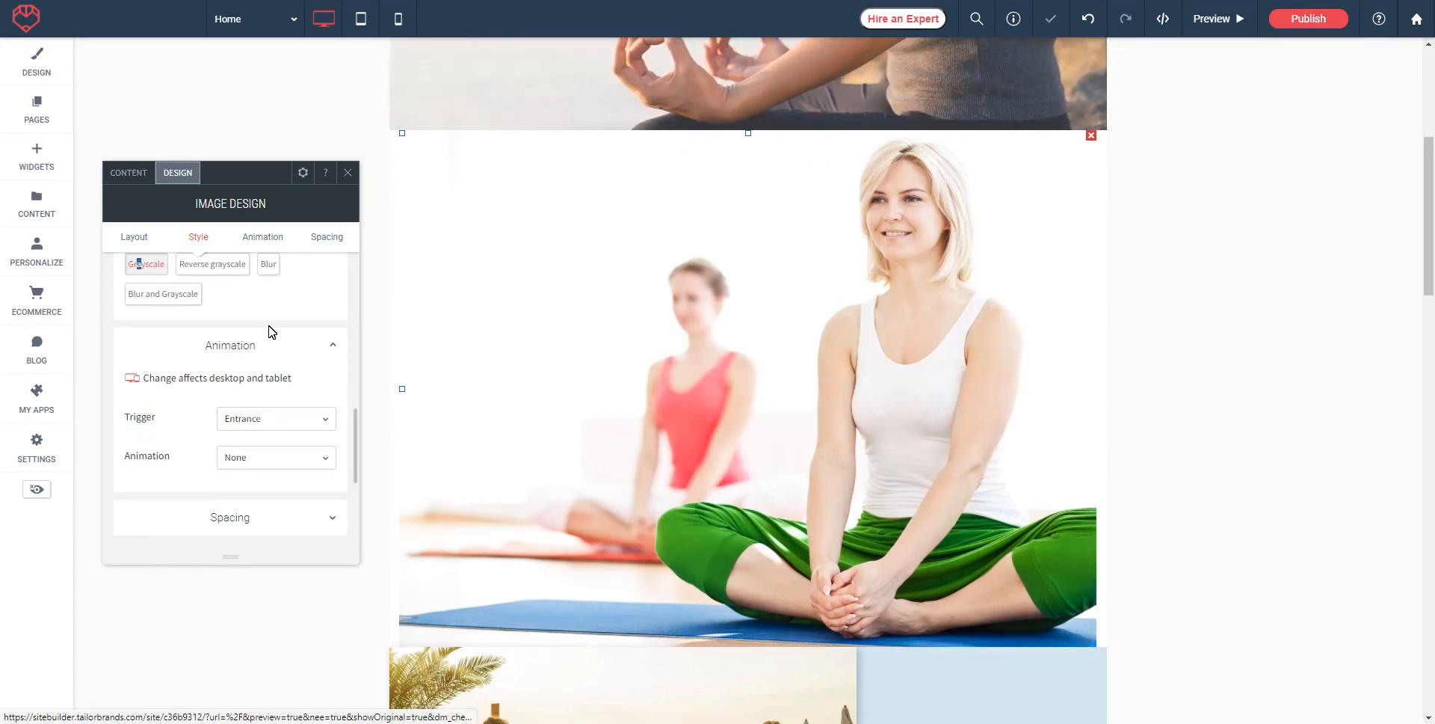
Step: Set the image's entrance animation to Fade in, direction From right, and preview it
scroll(312, 365, down, 1)
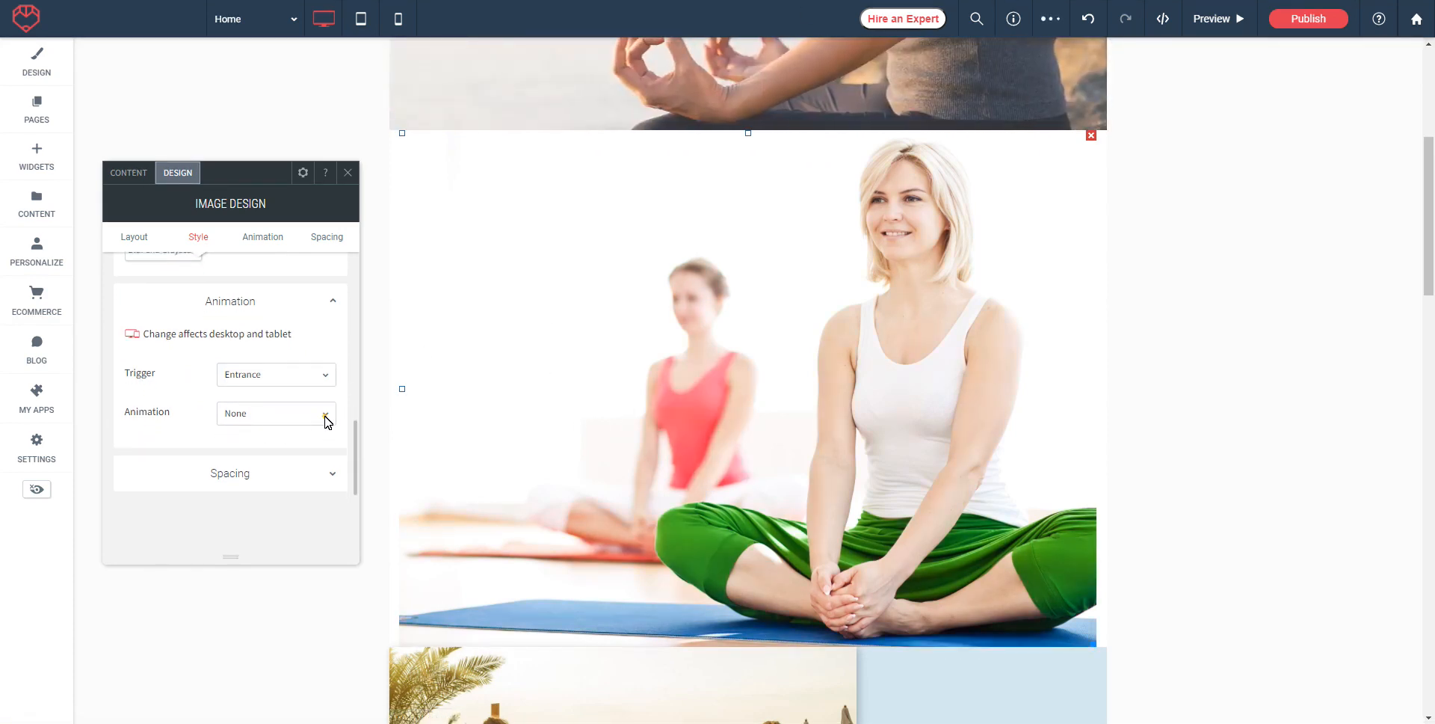
click(327, 421)
click(235, 468)
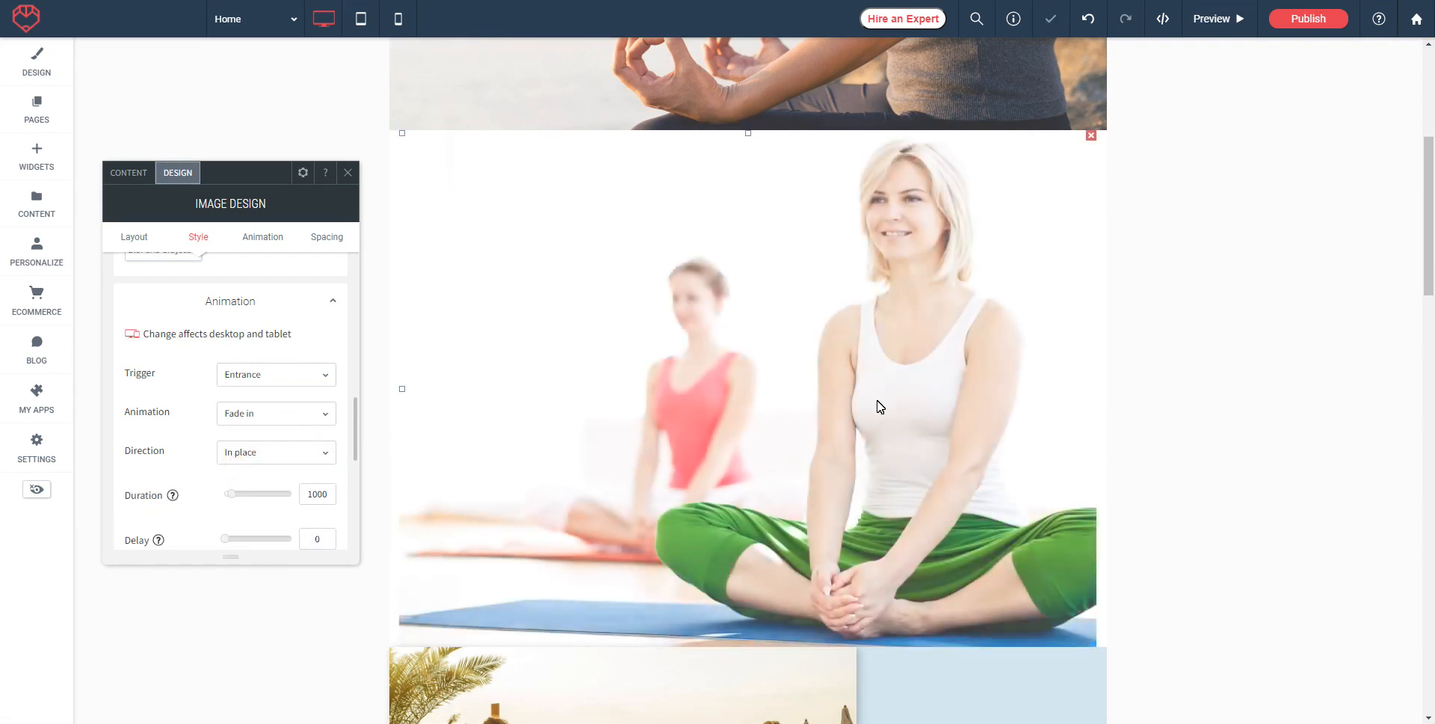
scroll(232, 441, down, 1)
click(327, 416)
click(245, 461)
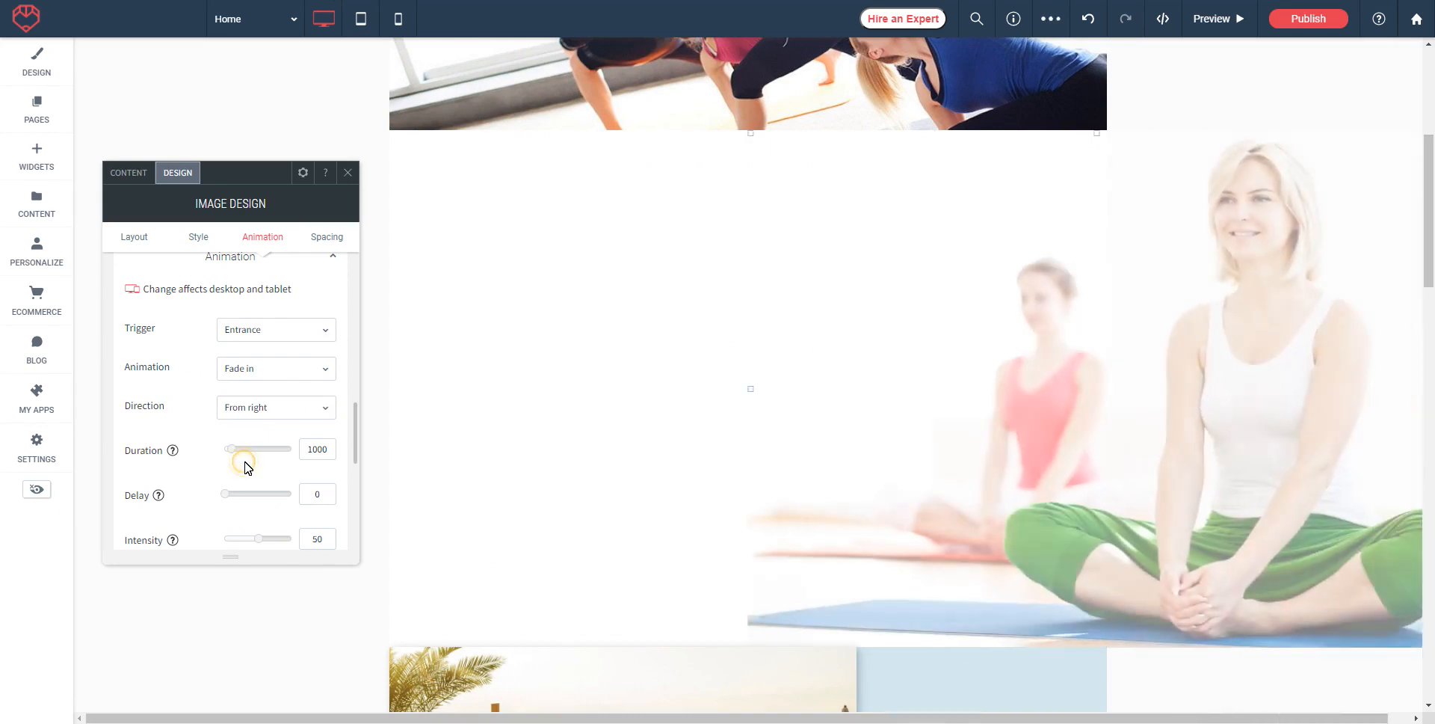
scroll(286, 441, down, 1)
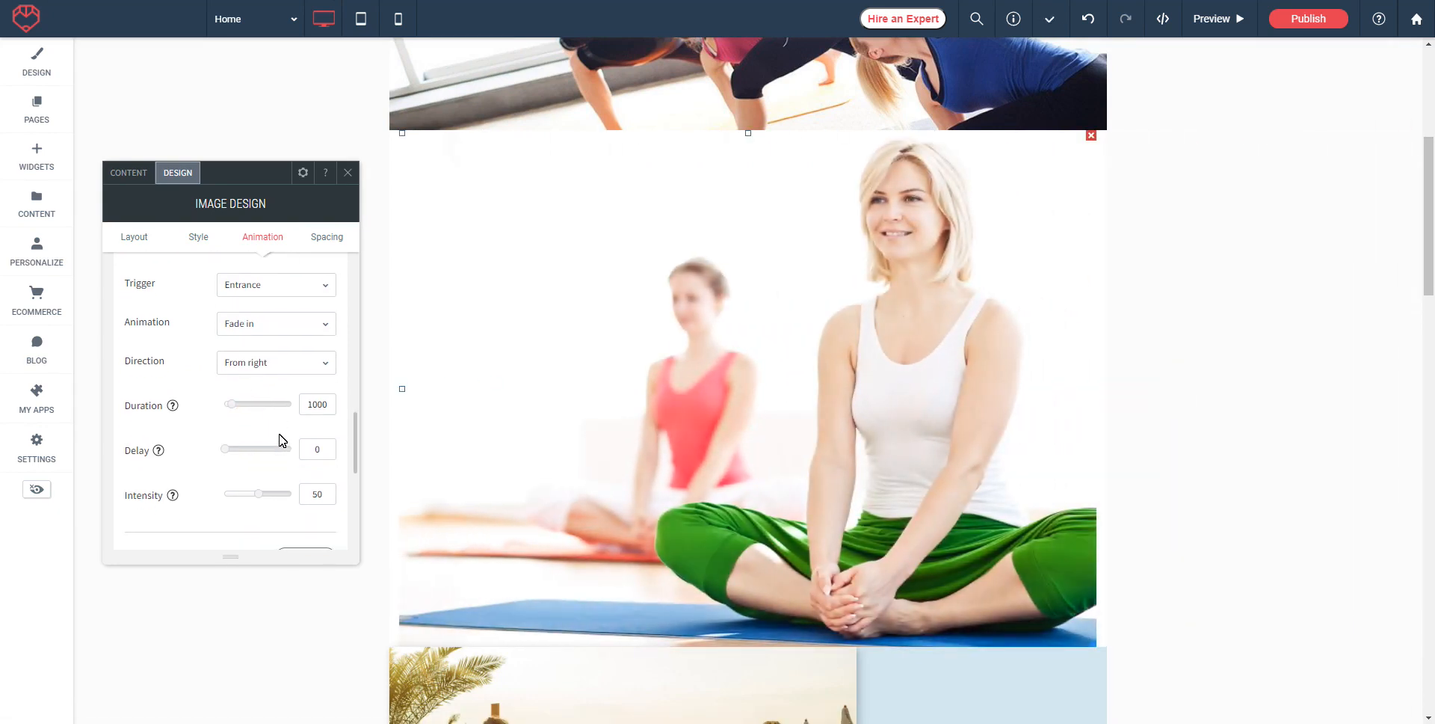
scroll(262, 434, down, 1)
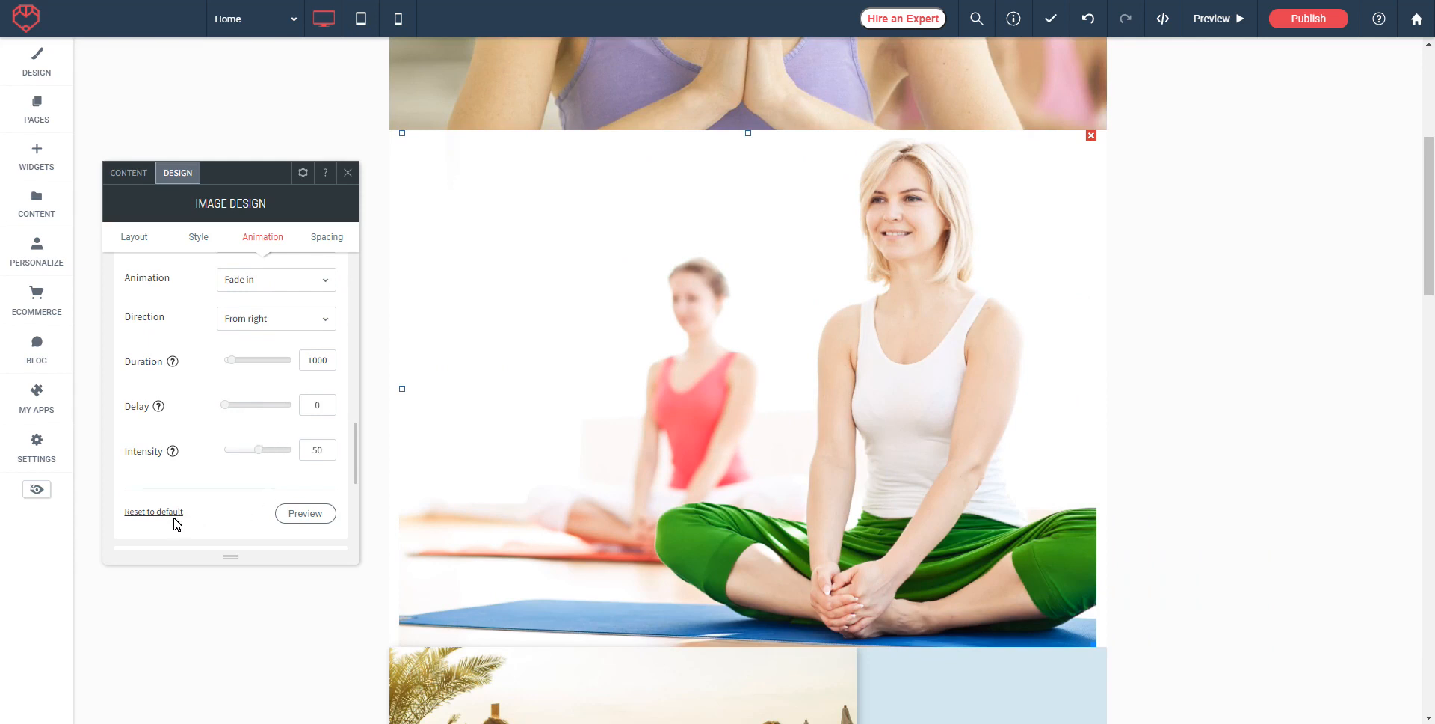
click(302, 516)
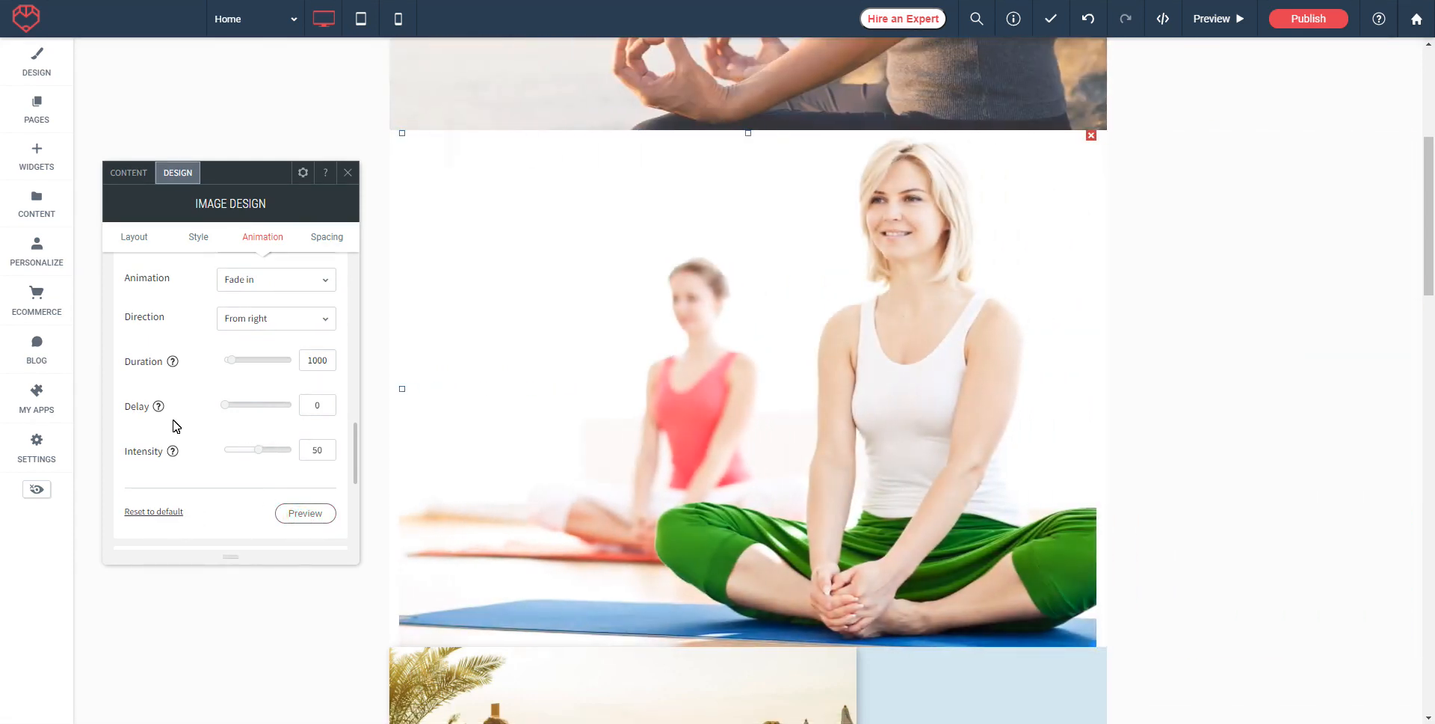
scroll(192, 427, down, 3)
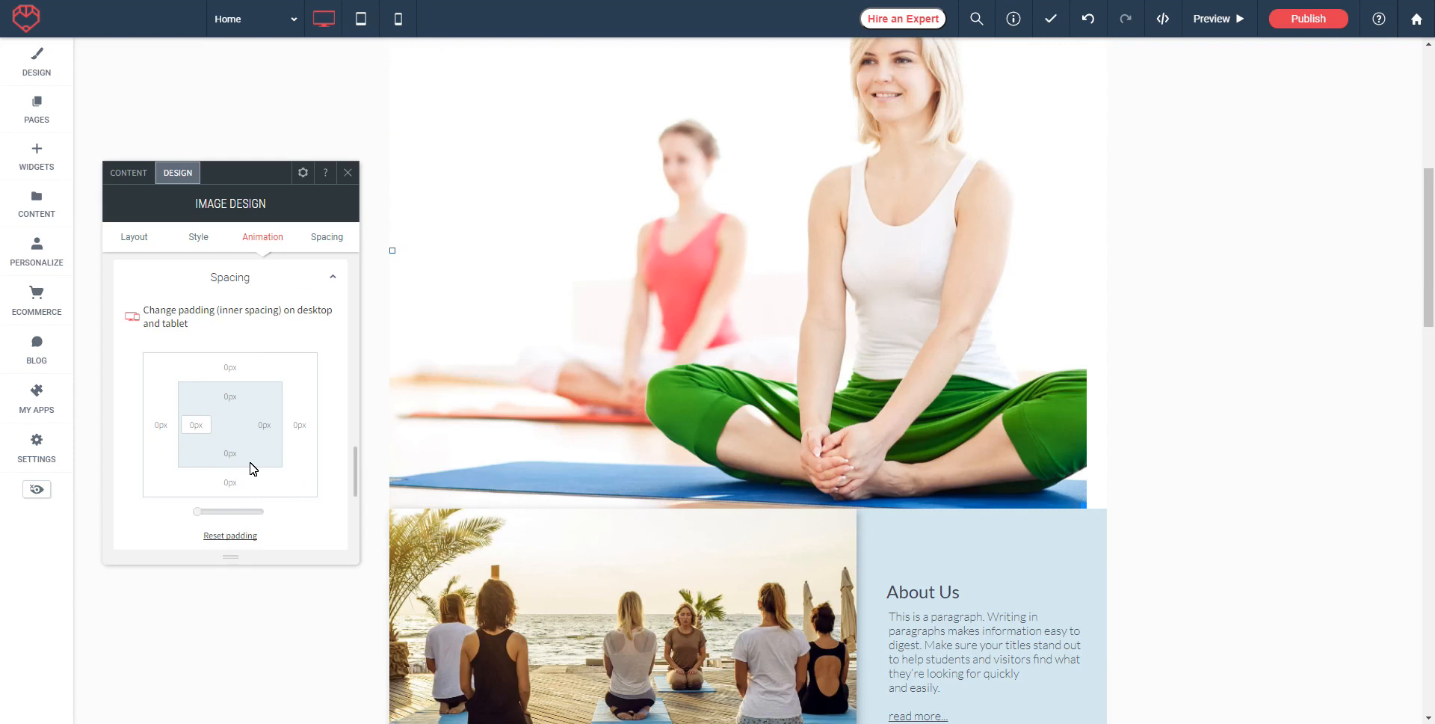
Step: Drag the seated yoga photo larger and give it 50px inner padding on all four sides
drag(1083, 512, 1099, 532)
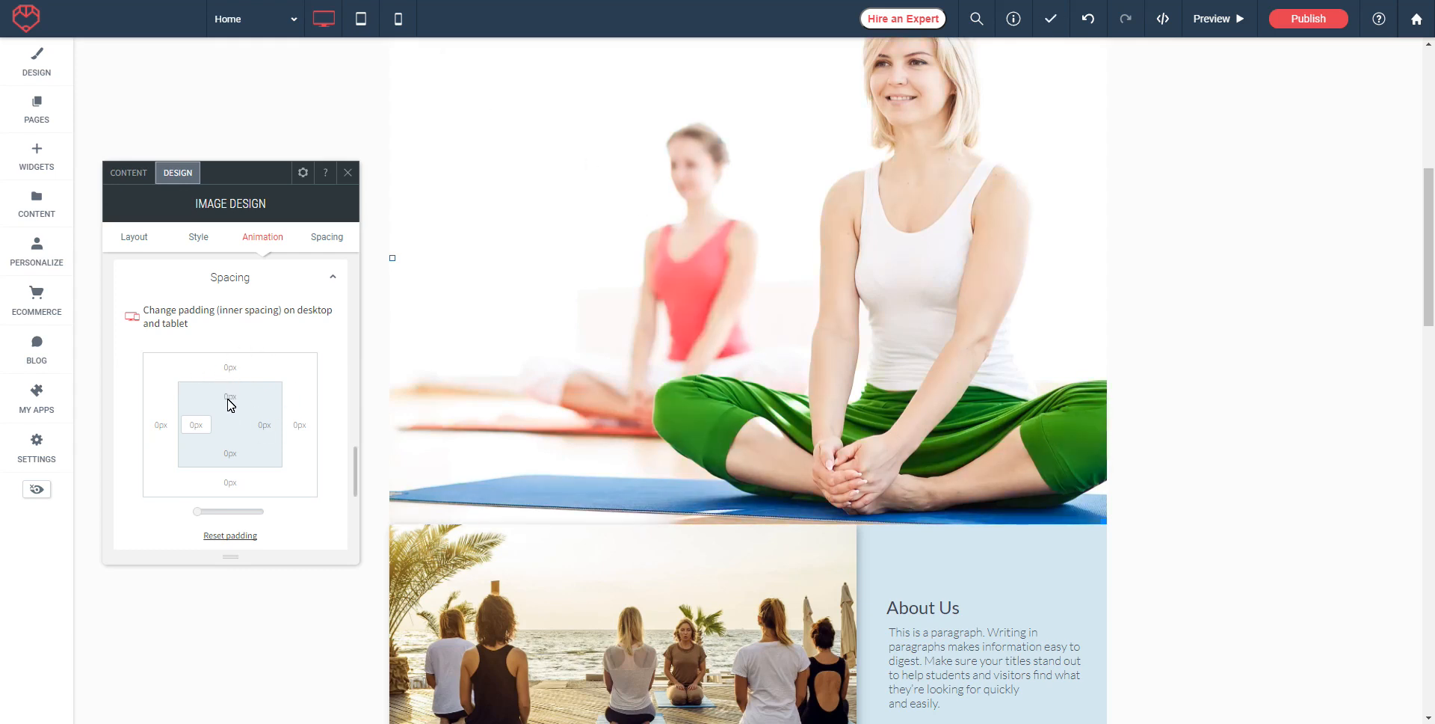
click(226, 398)
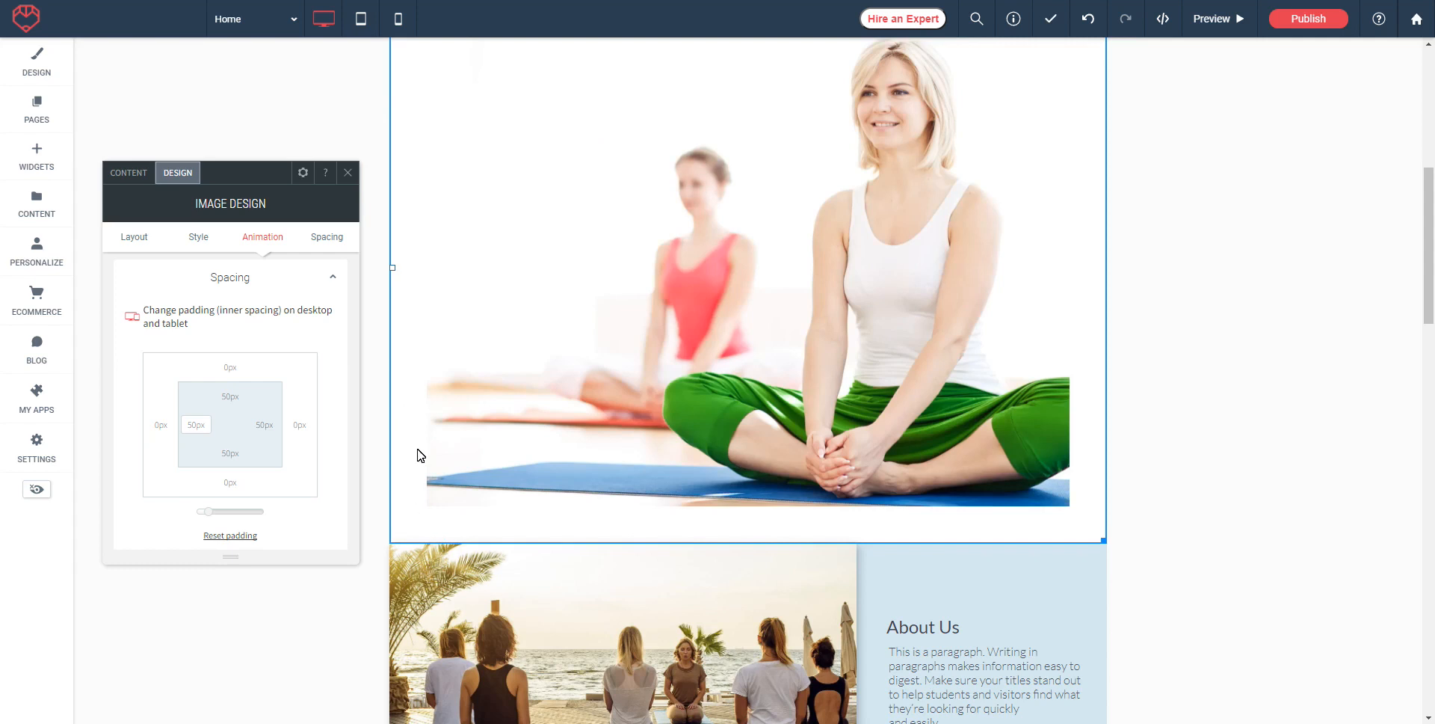
click(346, 176)
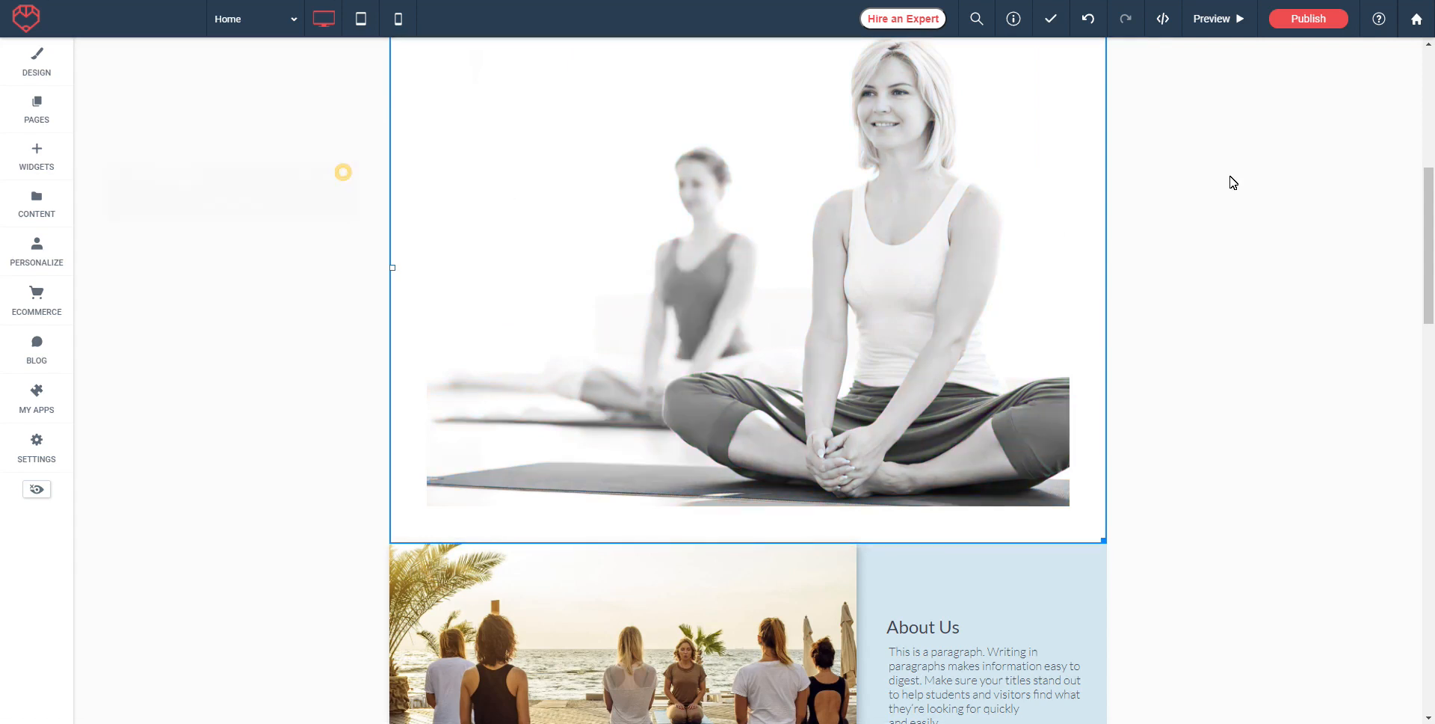
Step: Swap the About Us beach photo for the studio image gallery_02-1200x800.jpg, resized to 626px wide
scroll(1121, 358, up, 3)
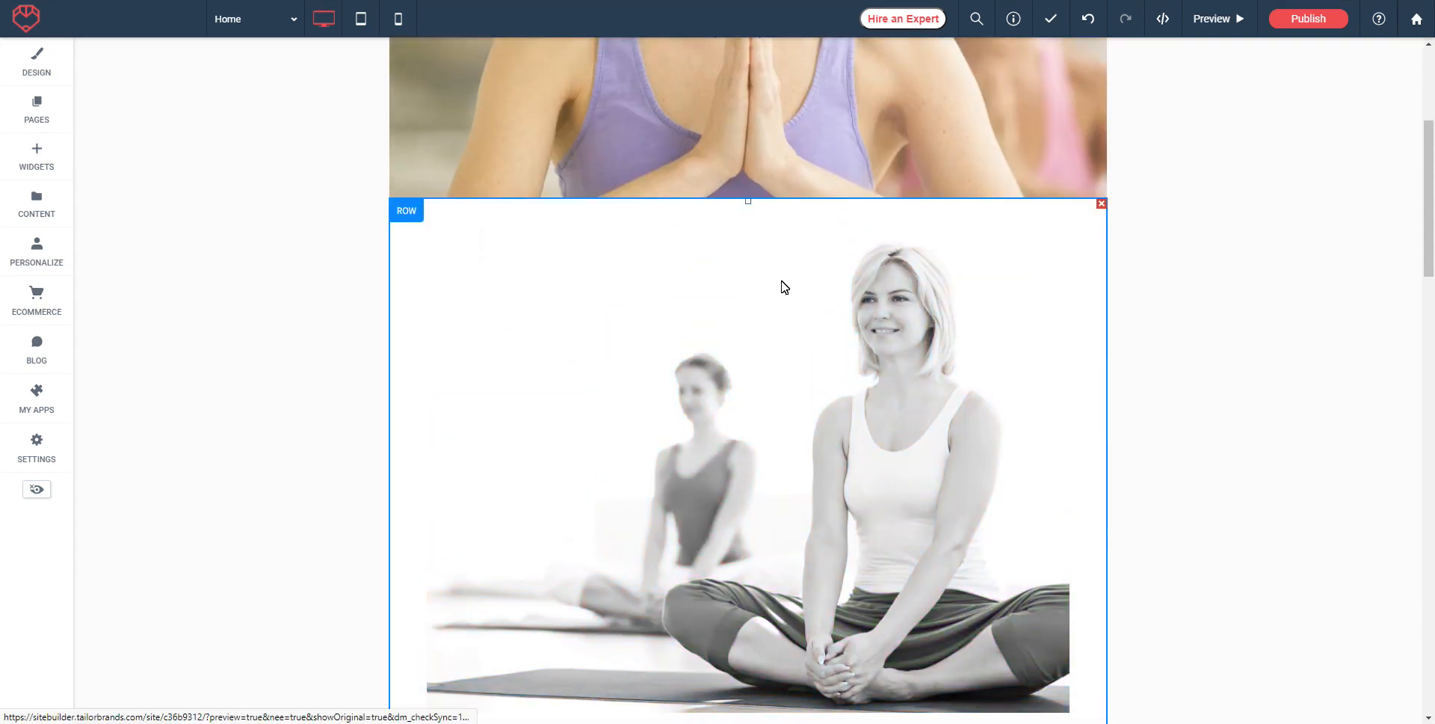
scroll(705, 337, up, 4)
scroll(1278, 396, down, 3)
scroll(1275, 397, down, 8)
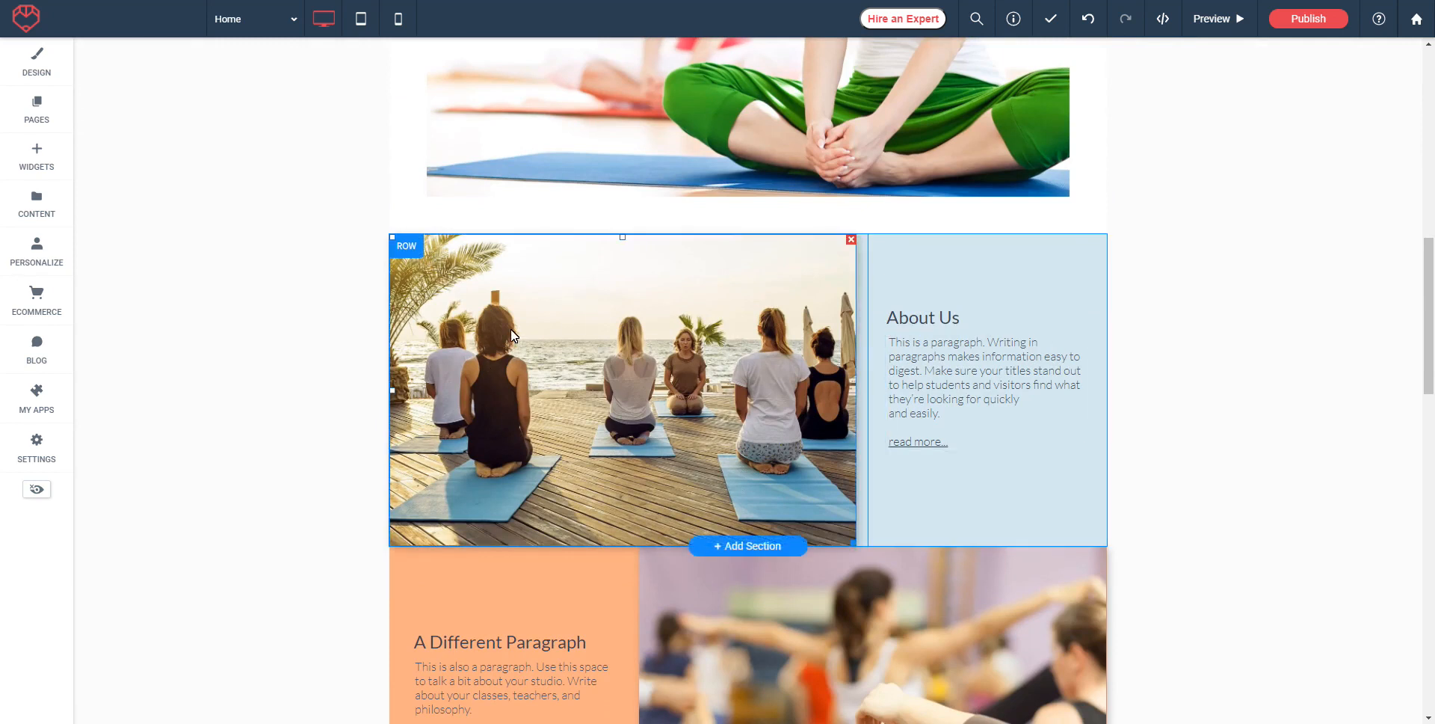
click(644, 357)
click(157, 427)
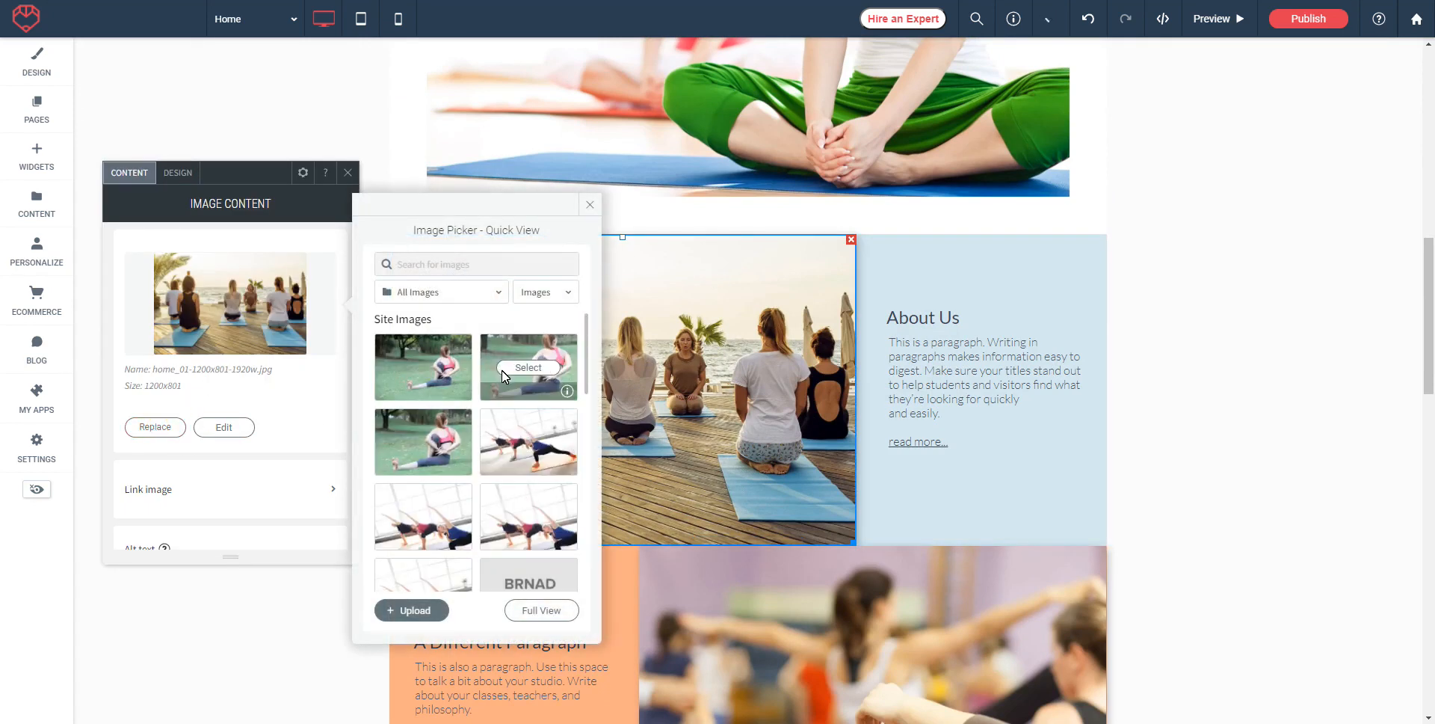
scroll(503, 479, down, 3)
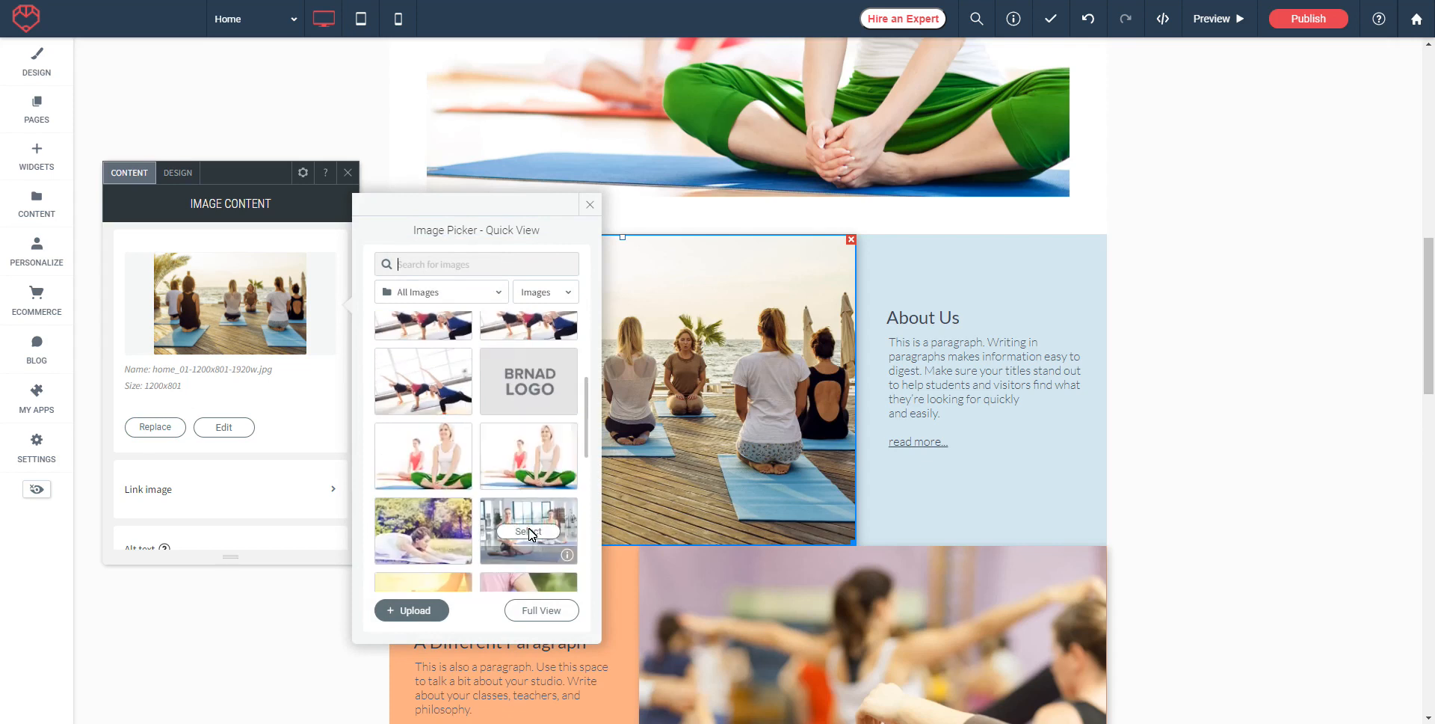
click(527, 531)
drag(853, 544, 940, 563)
Step: Try the Width slider and toggle Full width on and off, leaving the studio photo at 626px
click(168, 172)
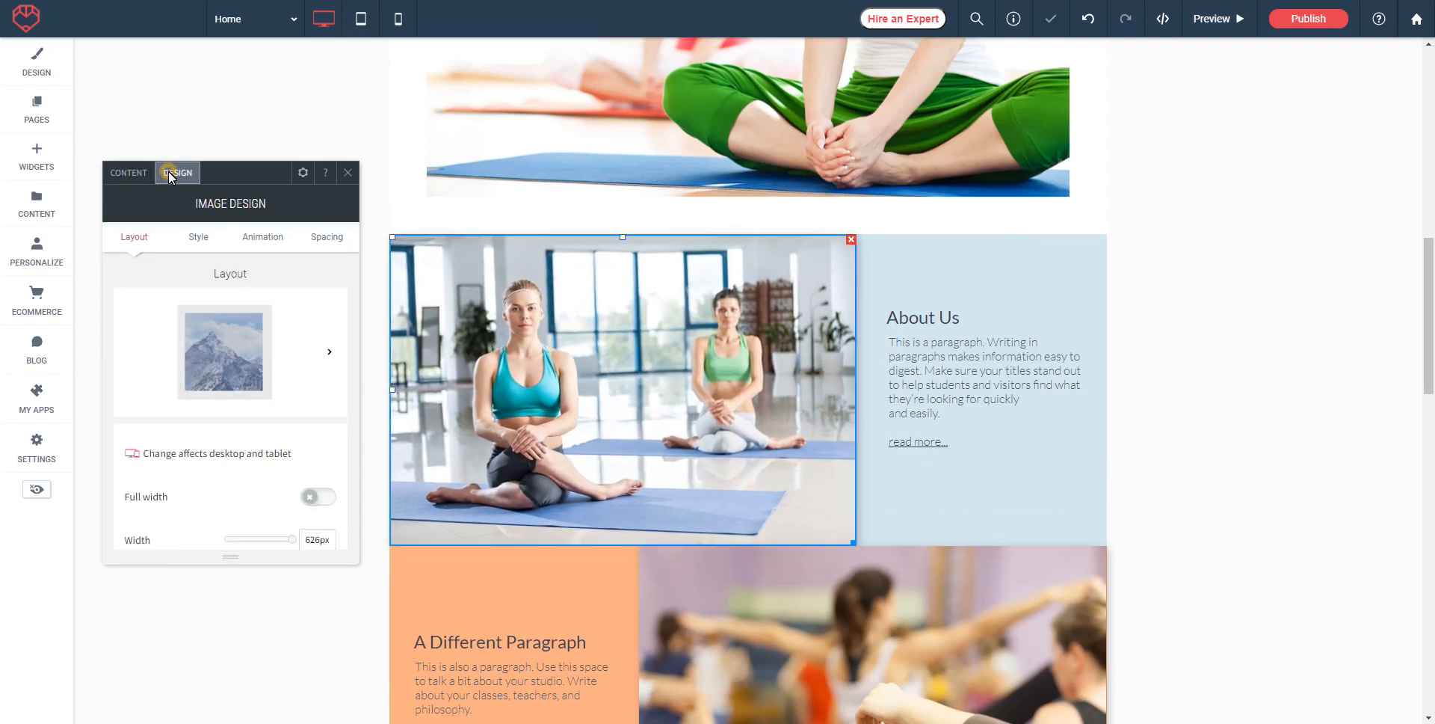
scroll(291, 348, down, 1)
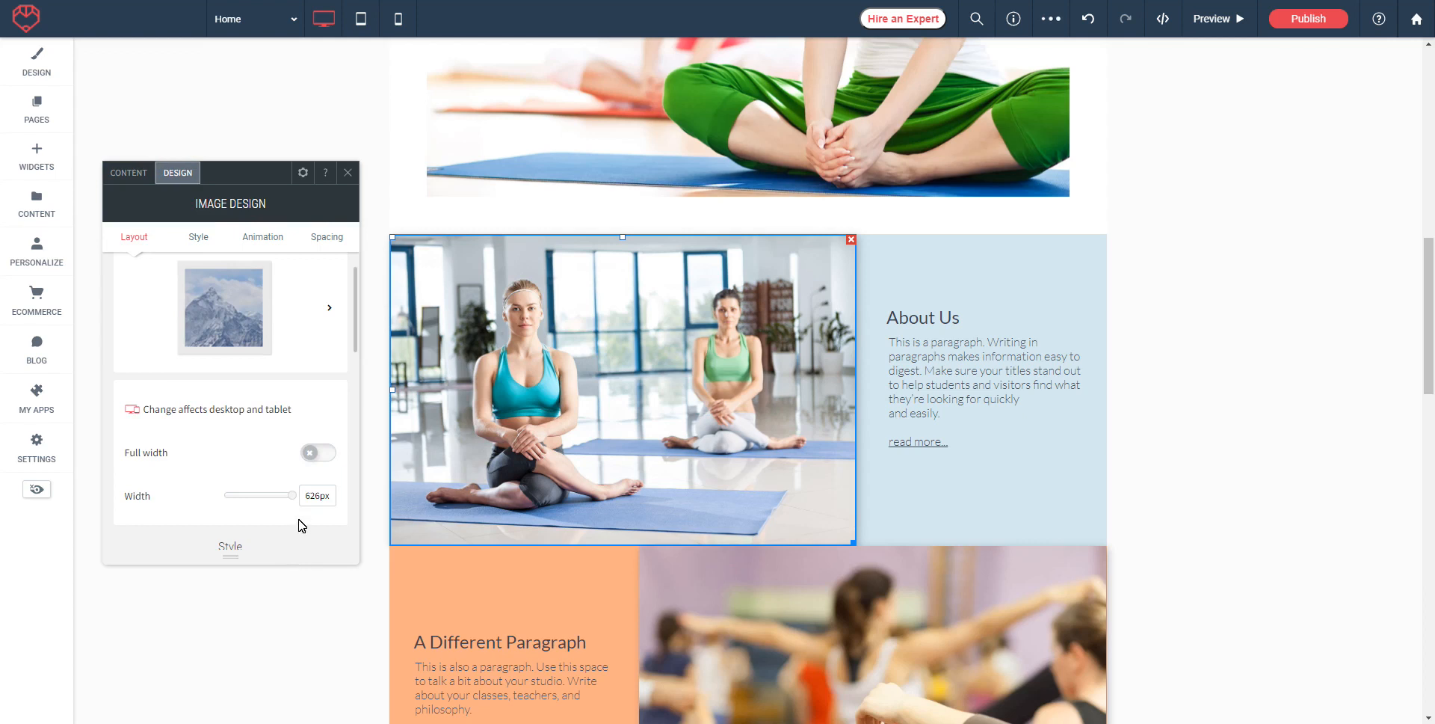
mouse_move(291, 496)
mouse_down()
mouse_move(250, 500)
mouse_move(288, 502)
mouse_up()
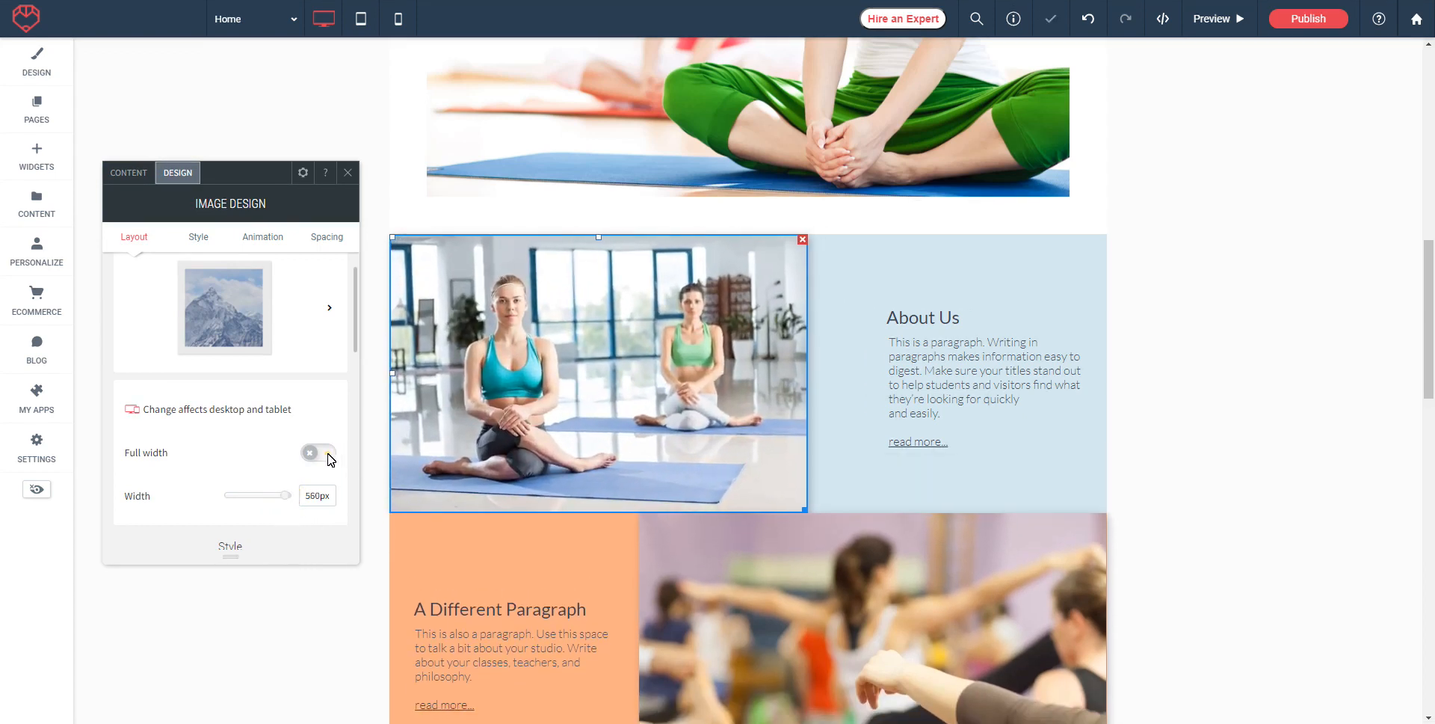
click(330, 457)
click(305, 461)
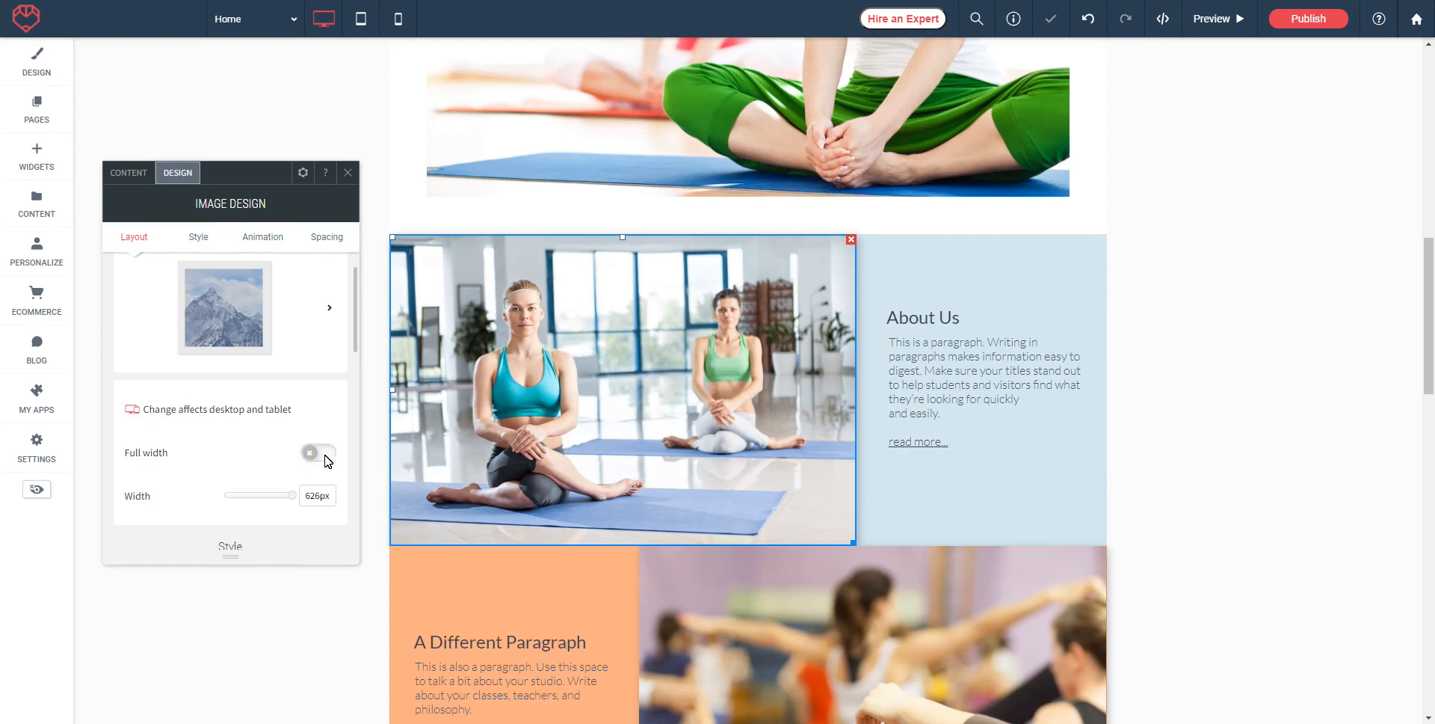
click(324, 454)
click(310, 453)
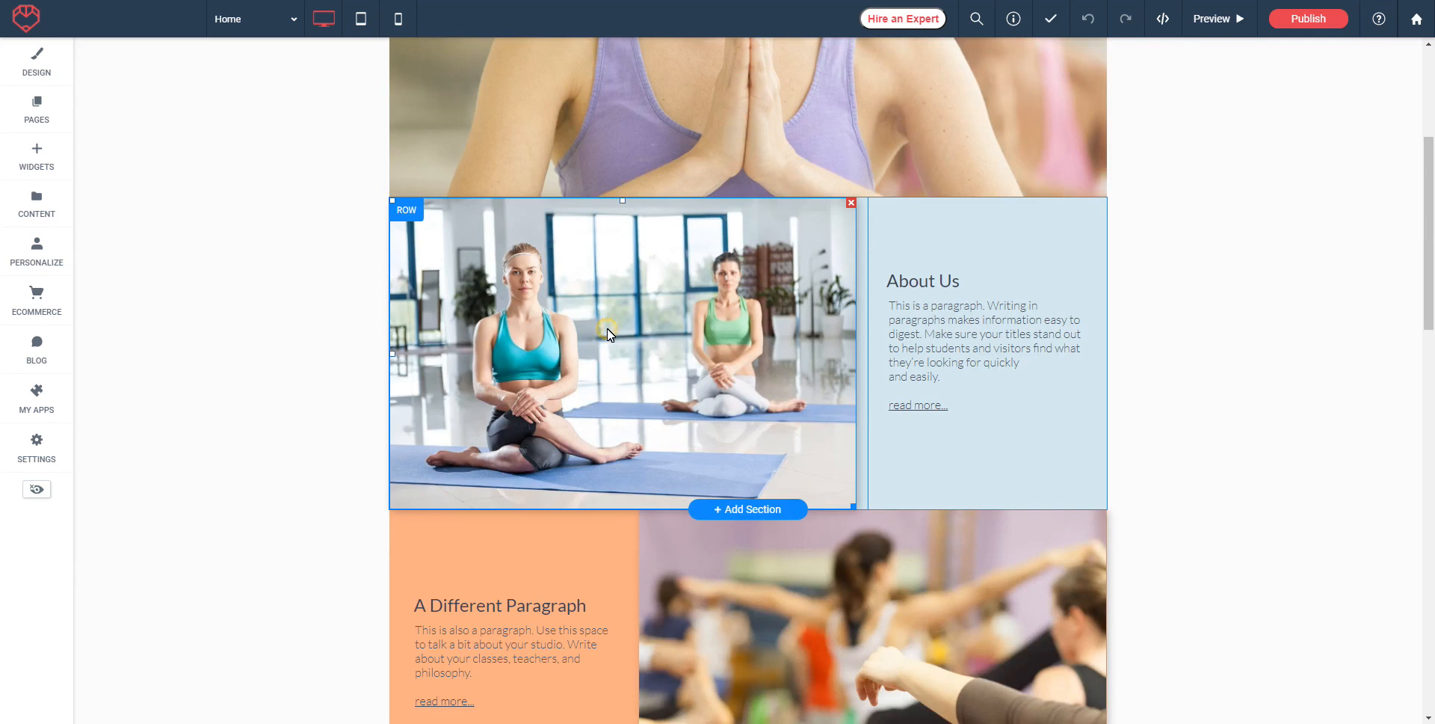
Step: Search the free image library for 'sun' and choose the orange sunset over mountains for About Us
click(607, 333)
click(155, 427)
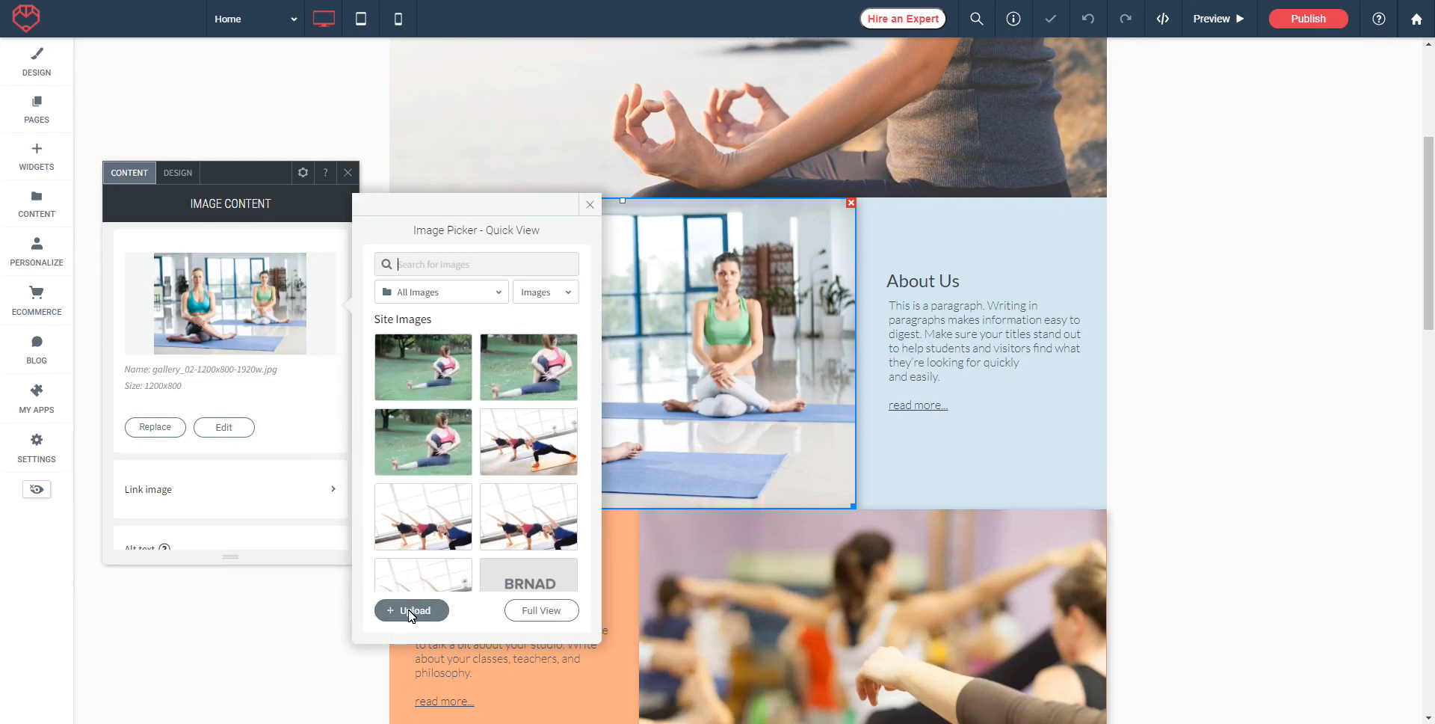
click(409, 266)
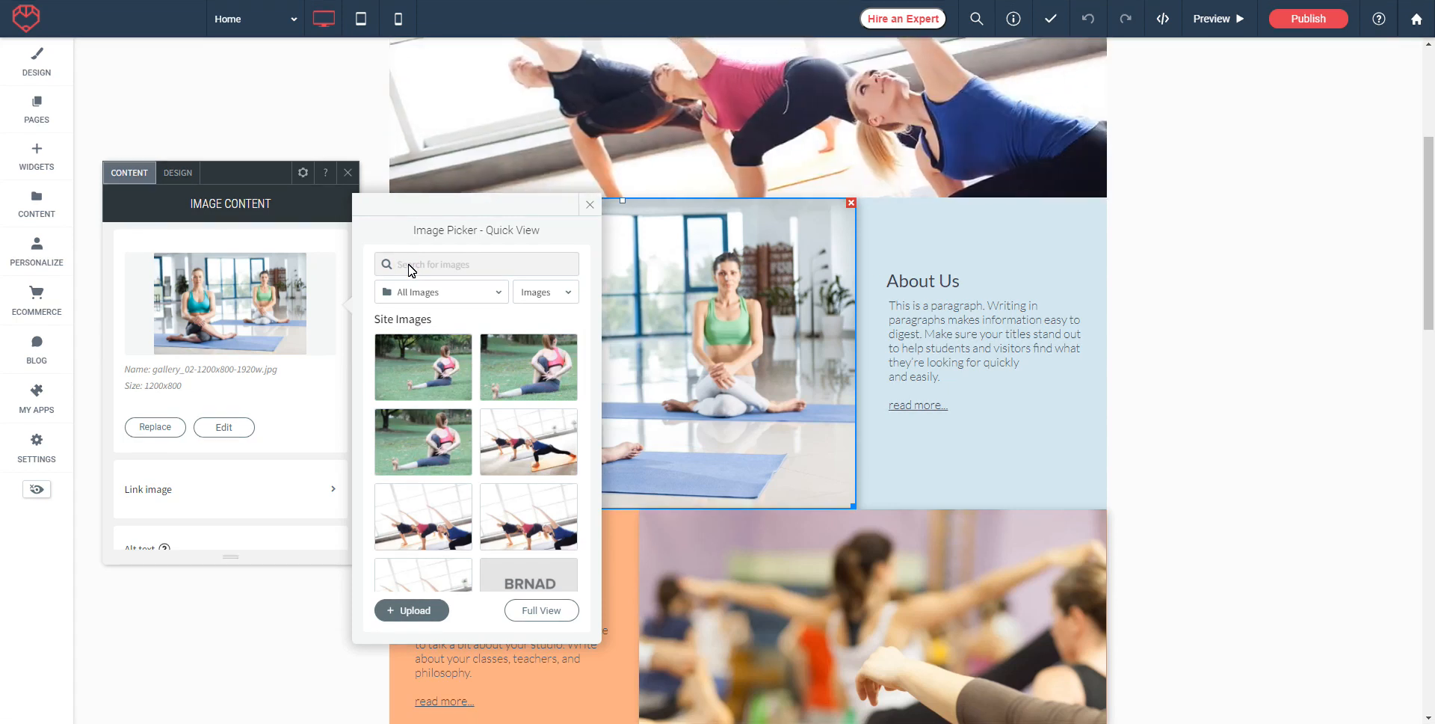
text(sun)
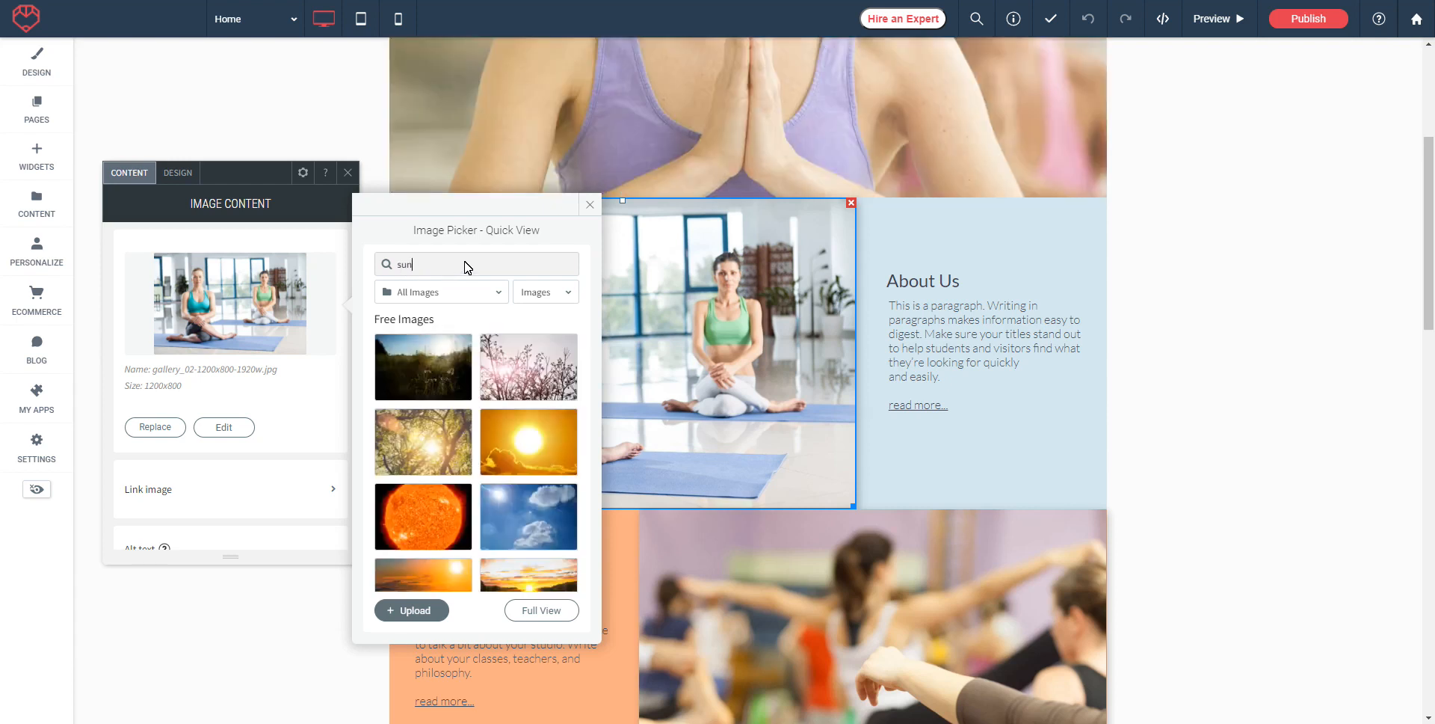
scroll(494, 367, down, 3)
scroll(464, 378, down, 5)
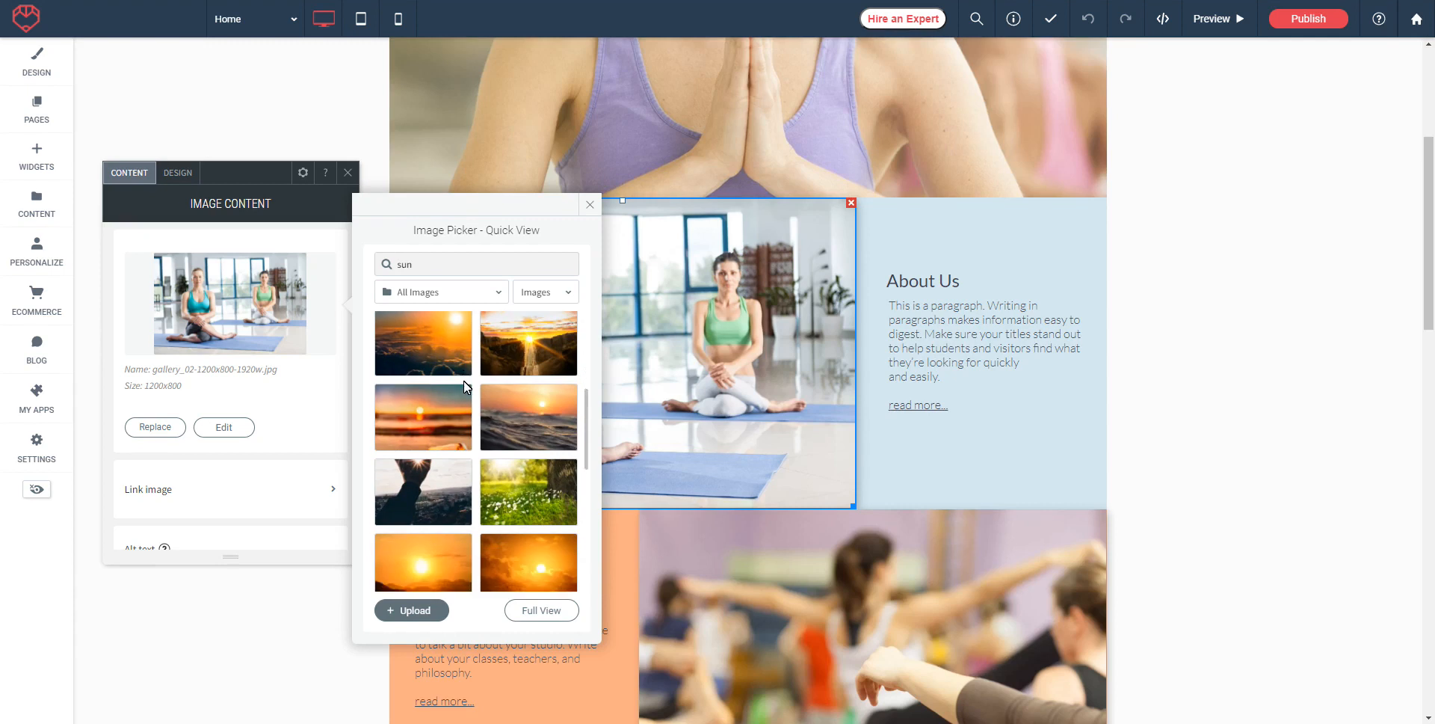
scroll(538, 441, down, 2)
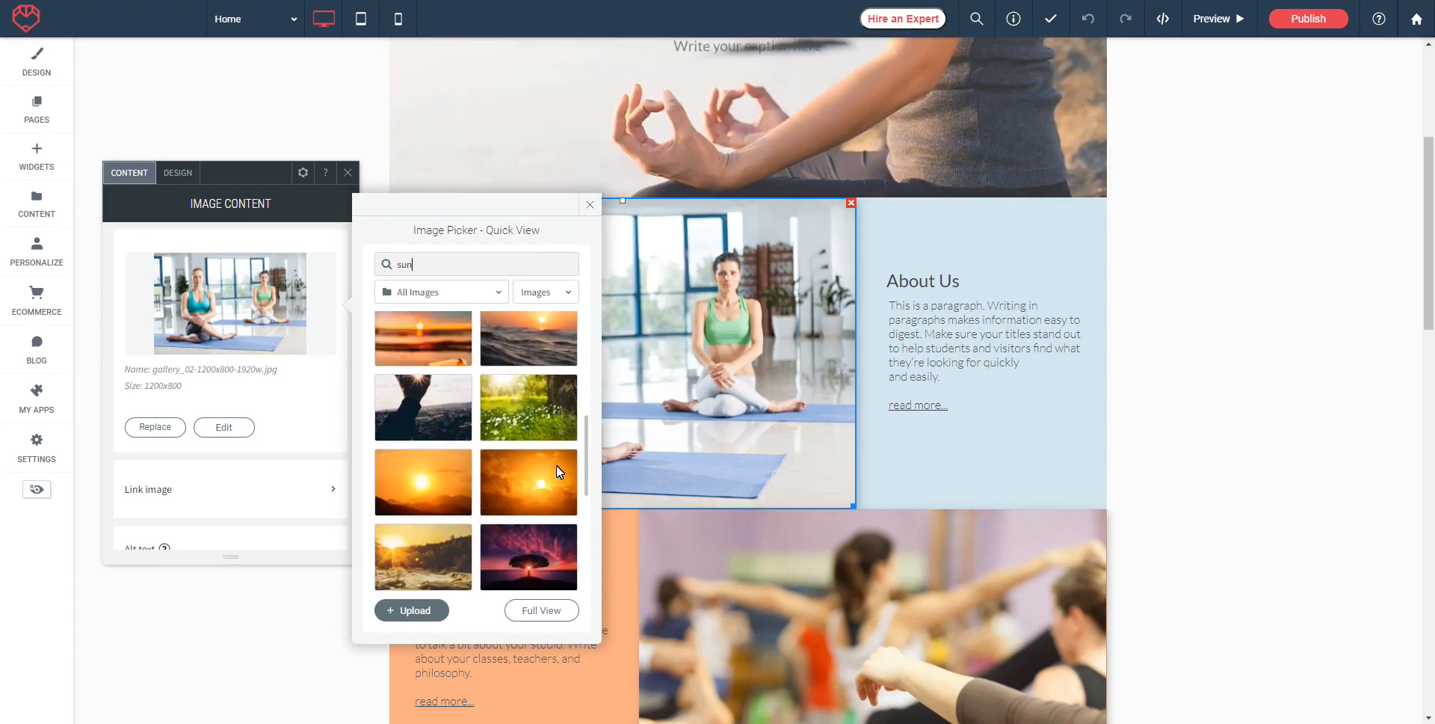
click(422, 485)
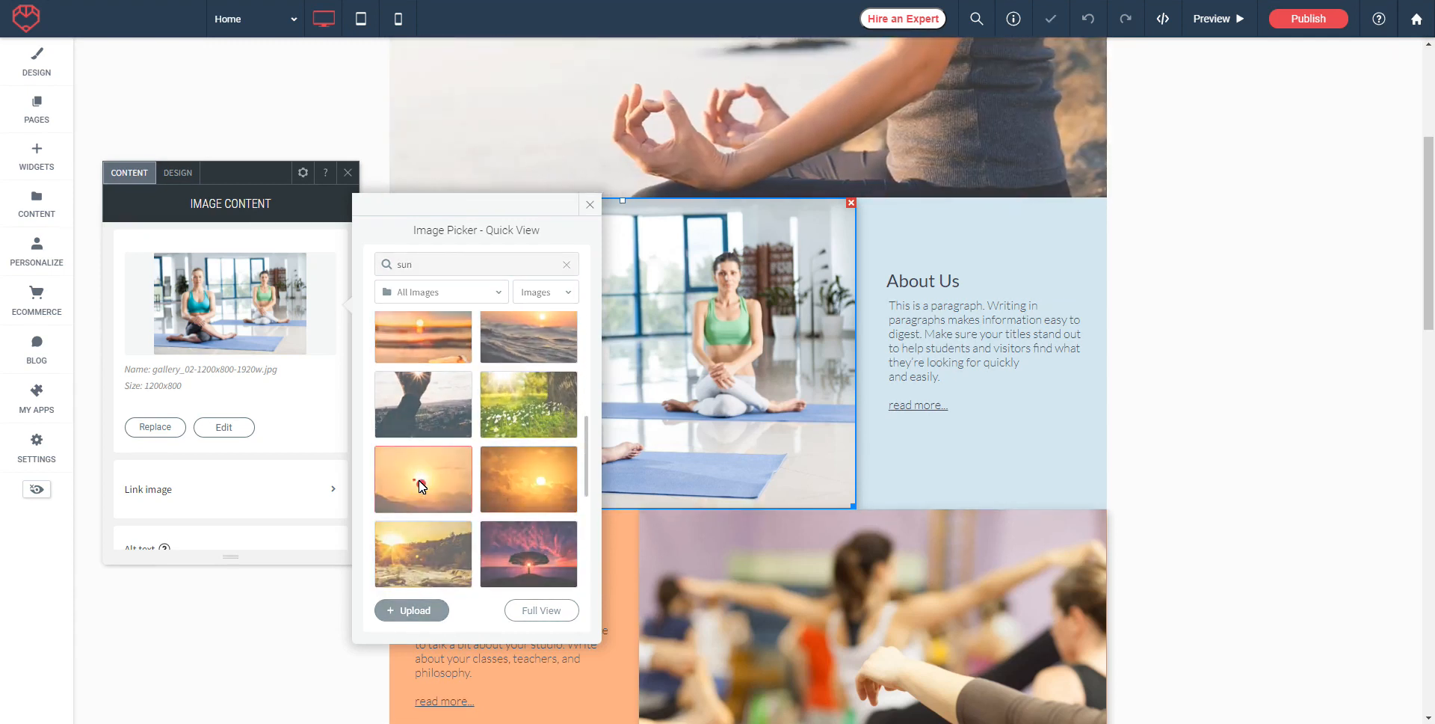